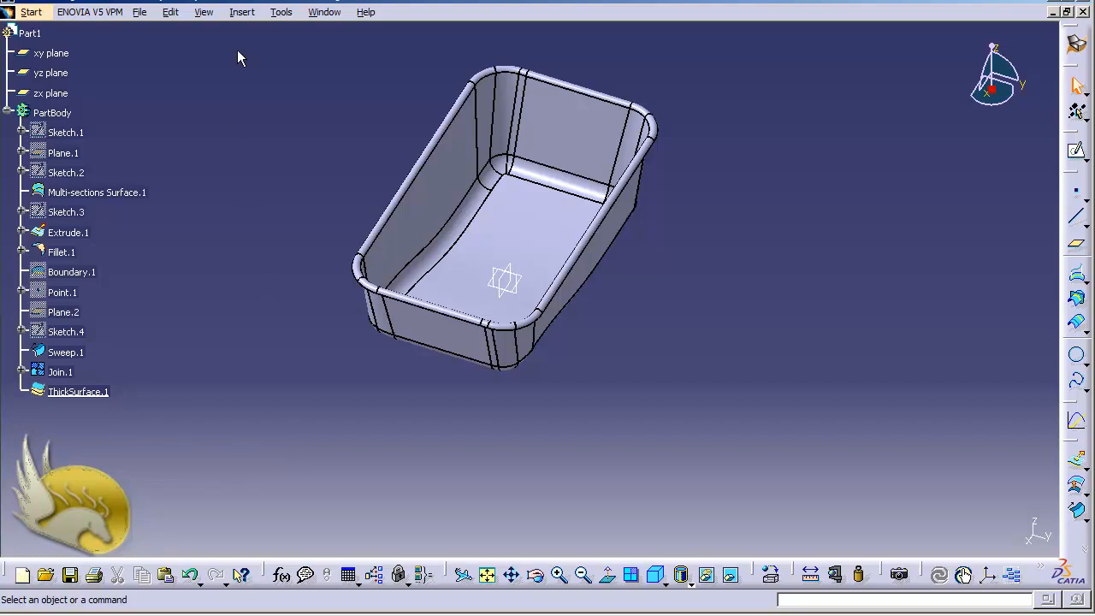
Insert a new body in the part and rename it Matrix.
left_click(242, 12)
left_click(257, 52)
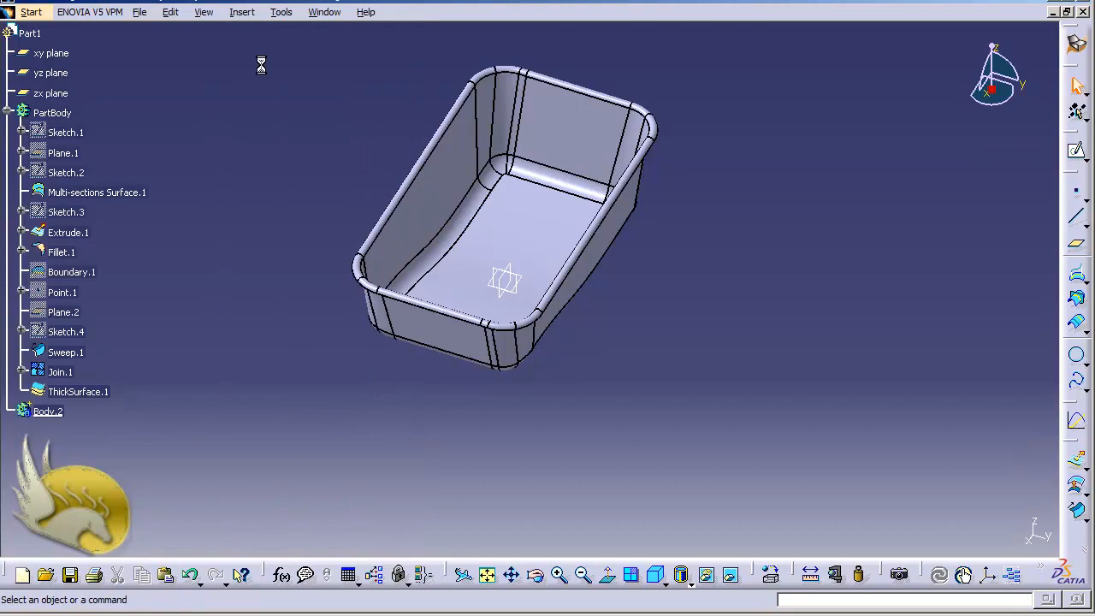
right_click(65, 413)
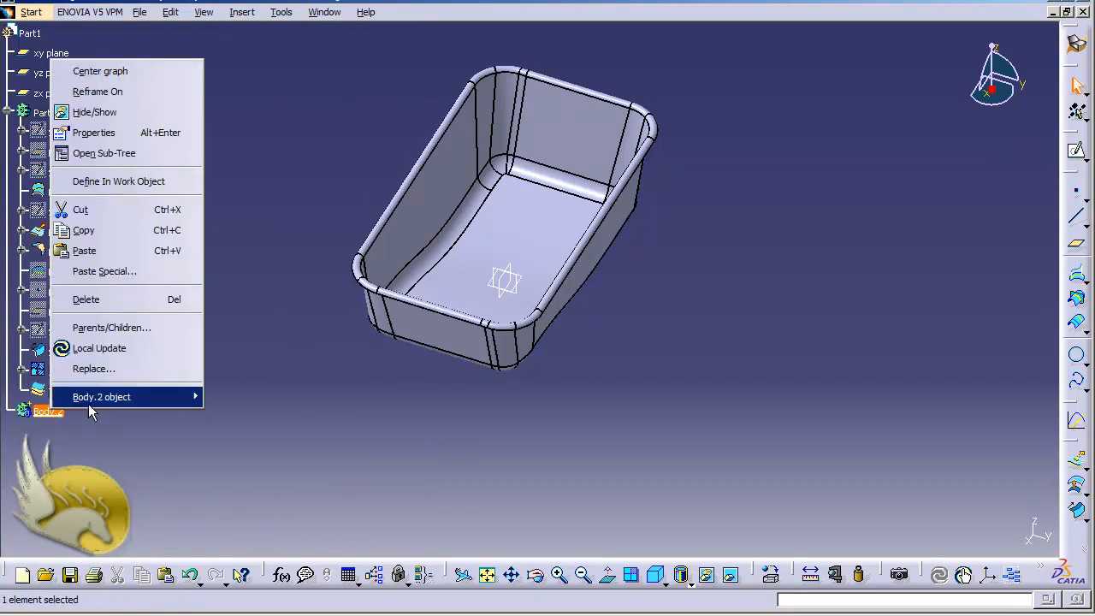
left_click(110, 134)
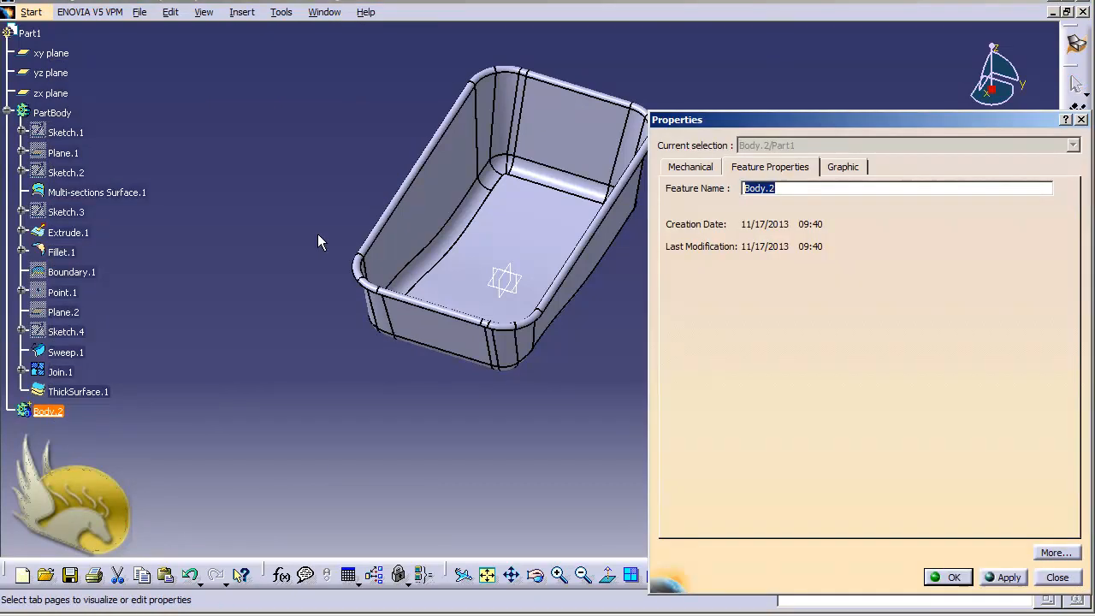
type("Matrix")
left_click(955, 578)
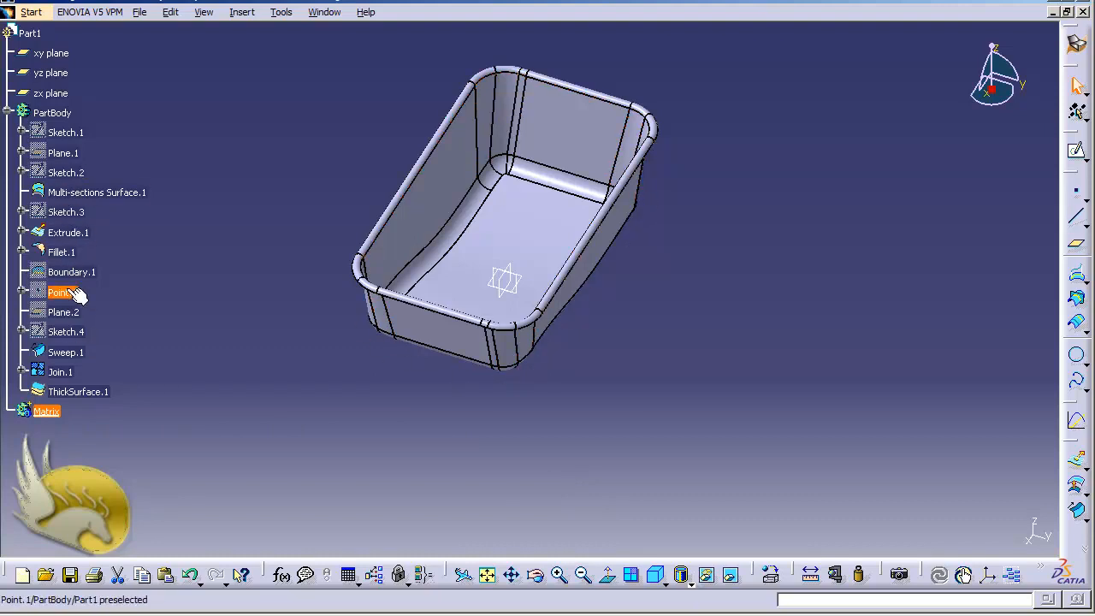
Copy Join.1 from PartBody, insert it into the Matrix body with Paste Special, and expand that body.
right_click(65, 374)
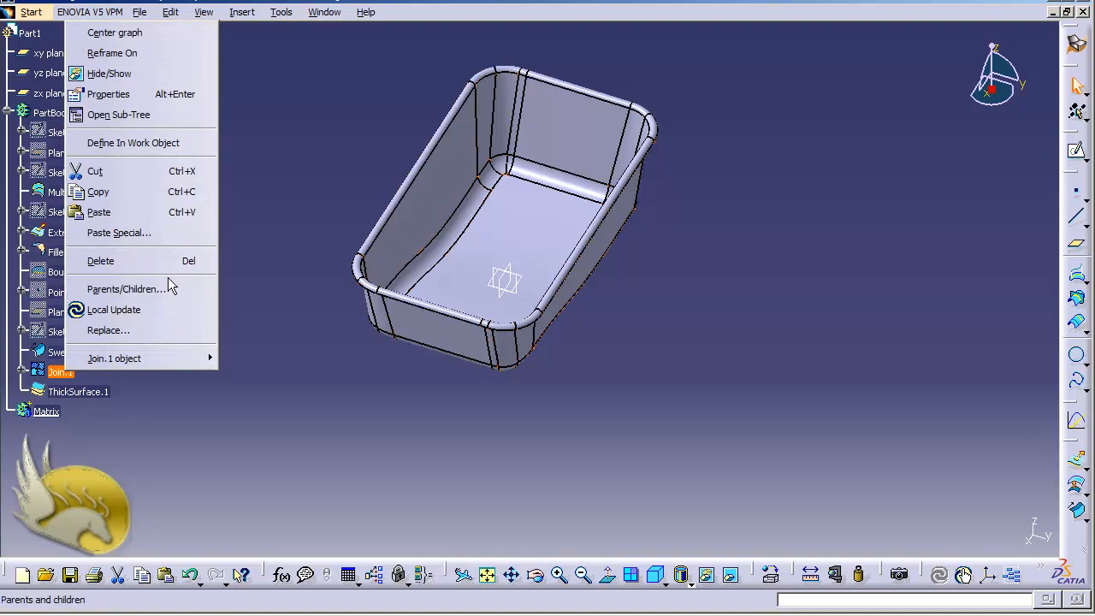
left_click(101, 200)
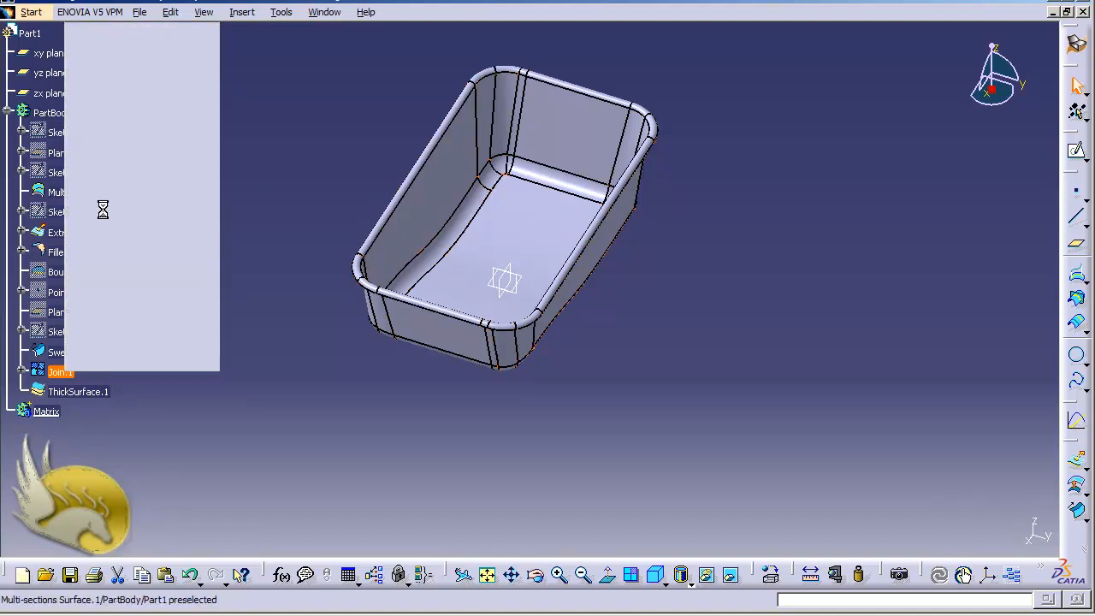
right_click(47, 413)
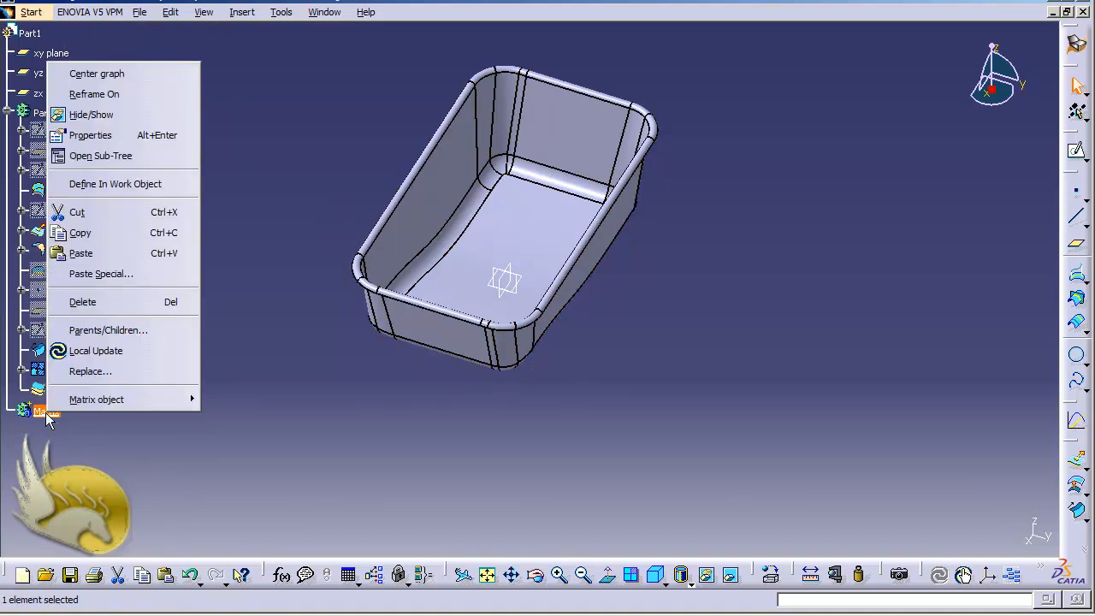
left_click(99, 274)
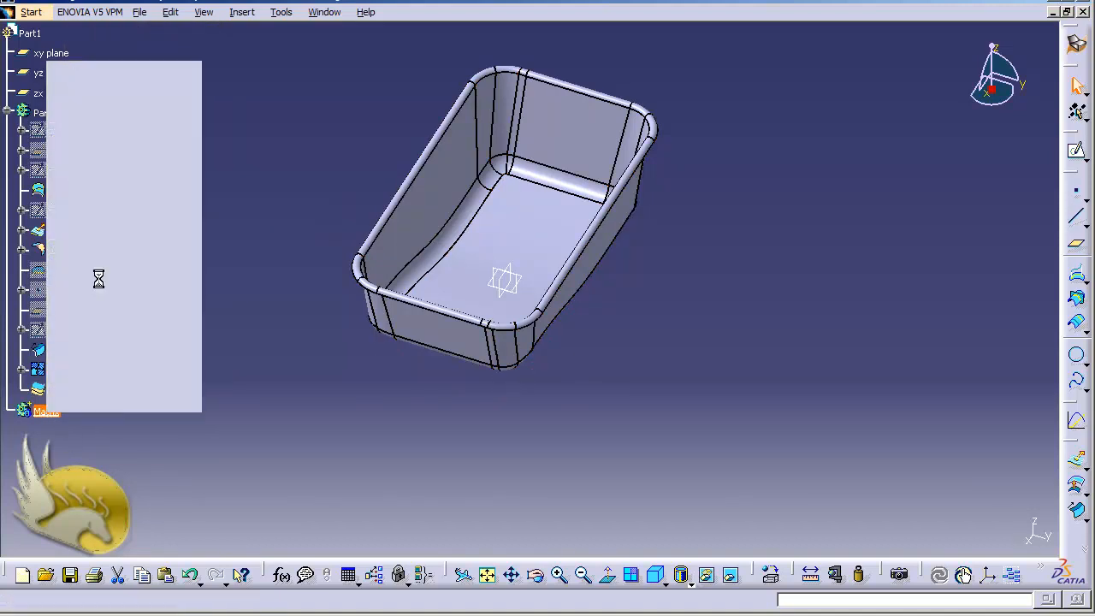
left_click(7, 413)
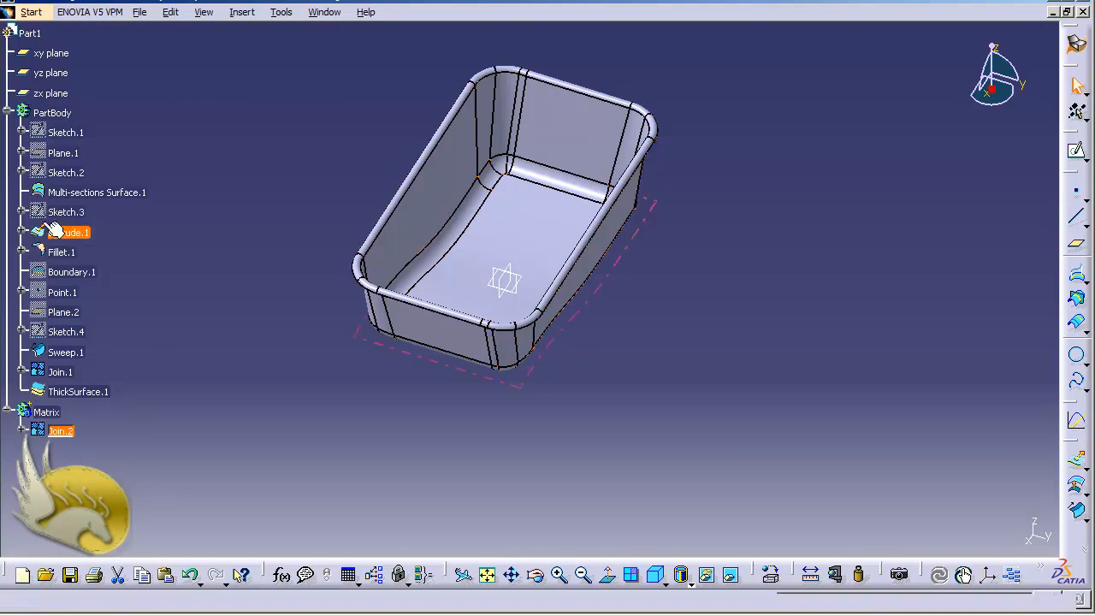
Hide PartBody and select the pasted join in the Matrix body to check it.
right_click(61, 120)
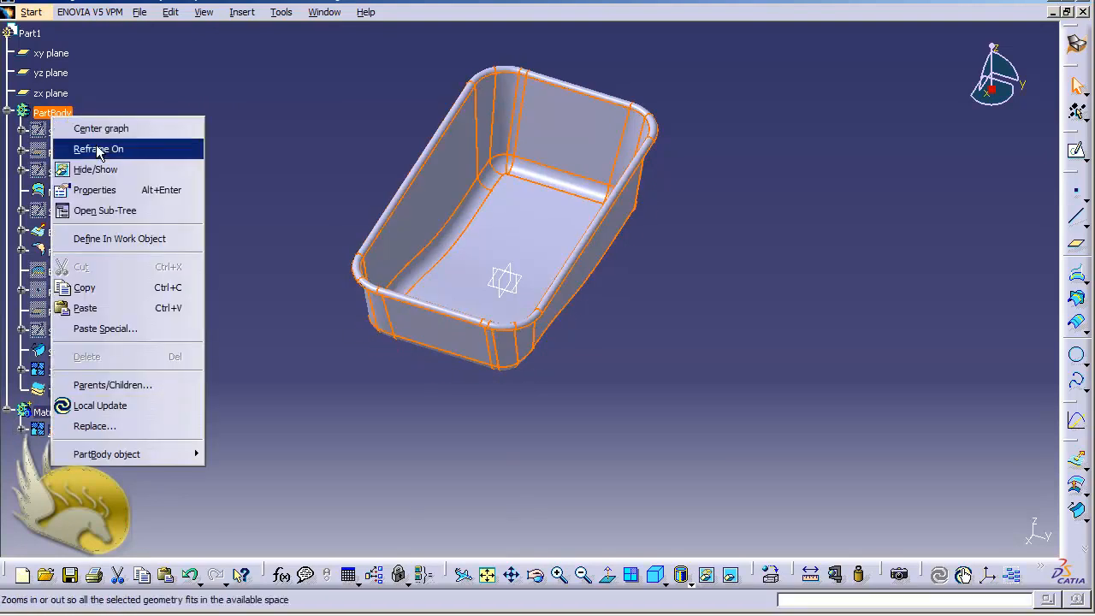
left_click(104, 167)
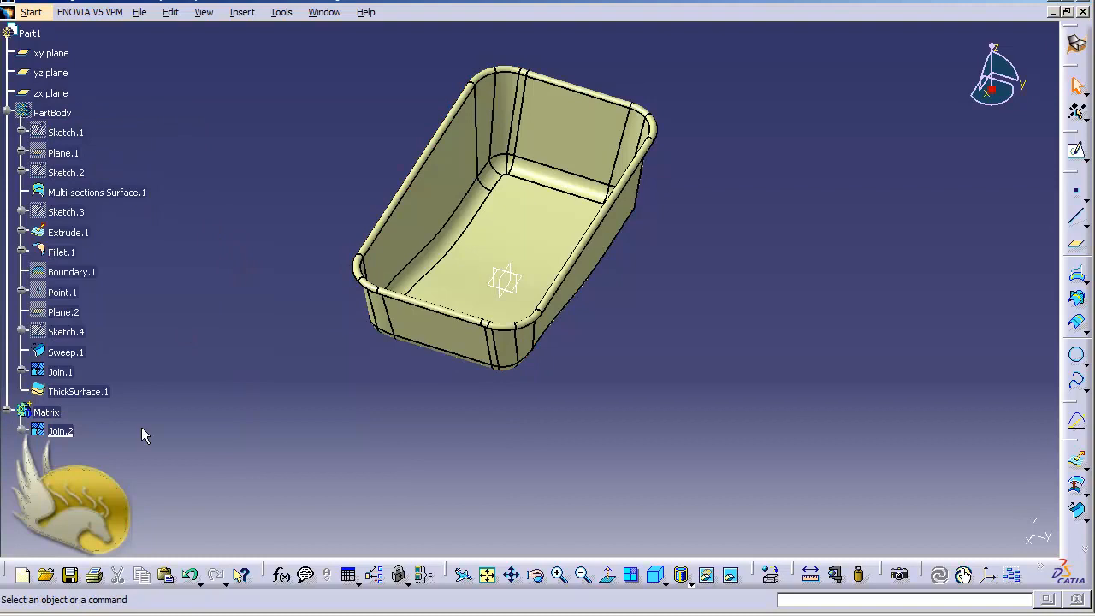
left_click(67, 434)
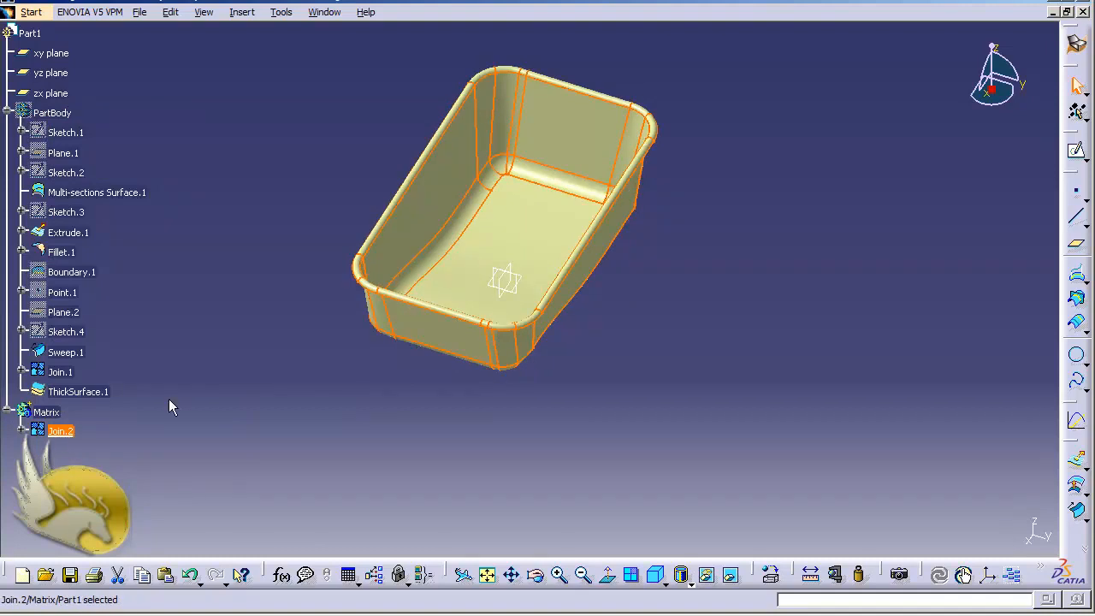
Sketch a rectangle enclosing the tray on the xy plane, with its first corner at about H -1440 mm, V 820 mm.
left_click(53, 53)
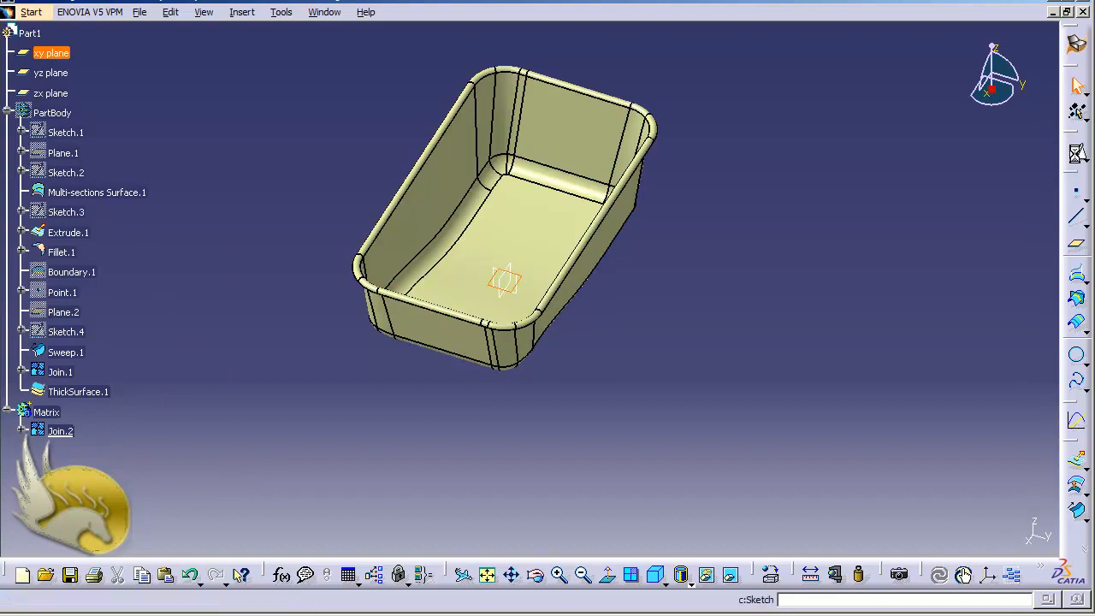
left_click(1076, 148)
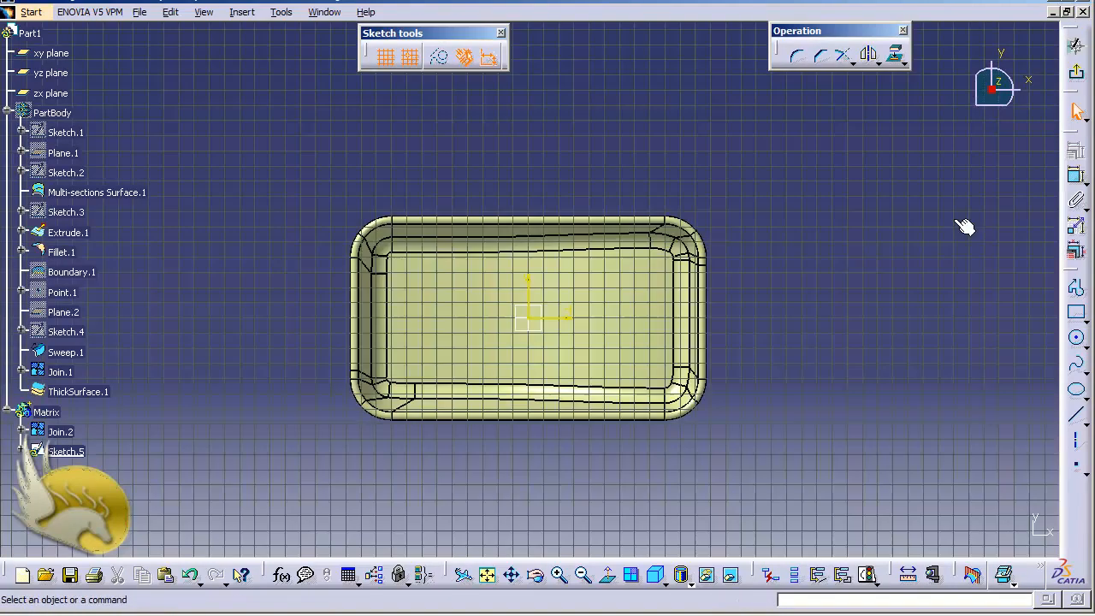
left_click(1076, 313)
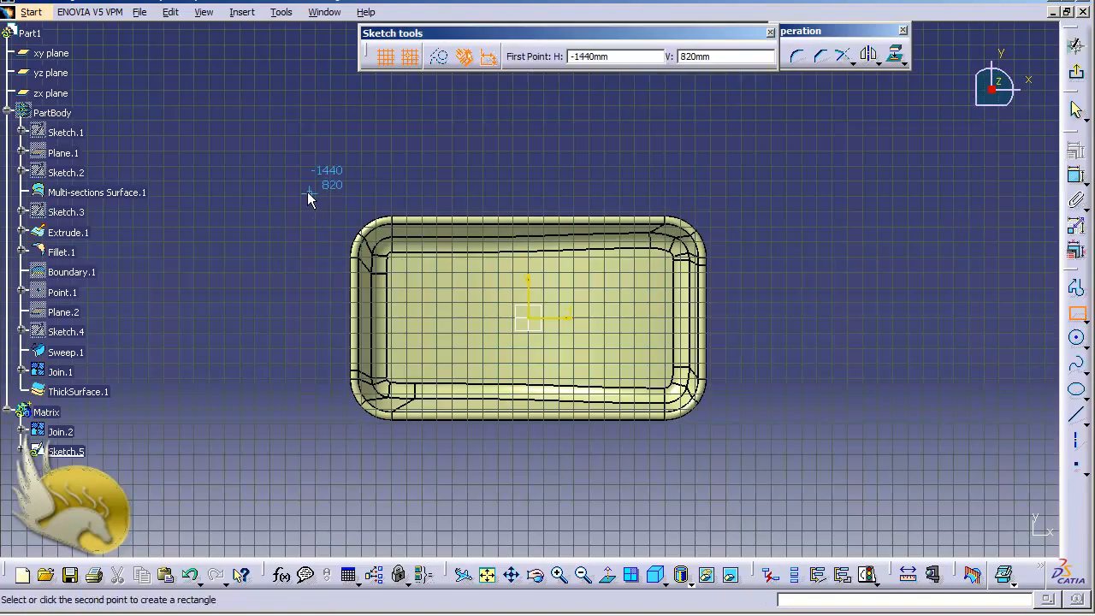
left_click(309, 193)
left_click(780, 461)
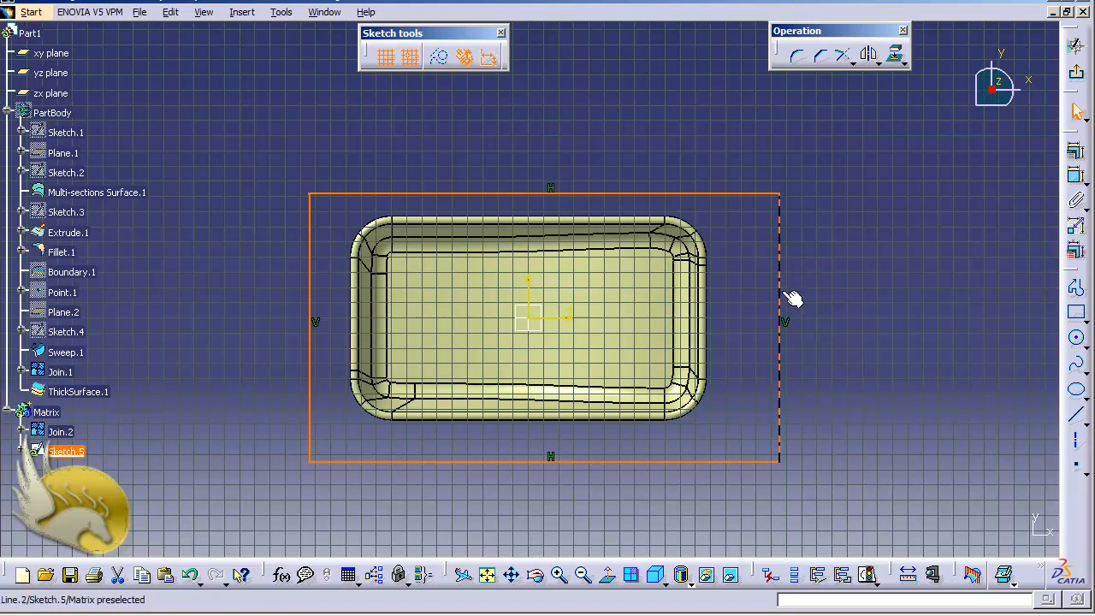
left_click(826, 308)
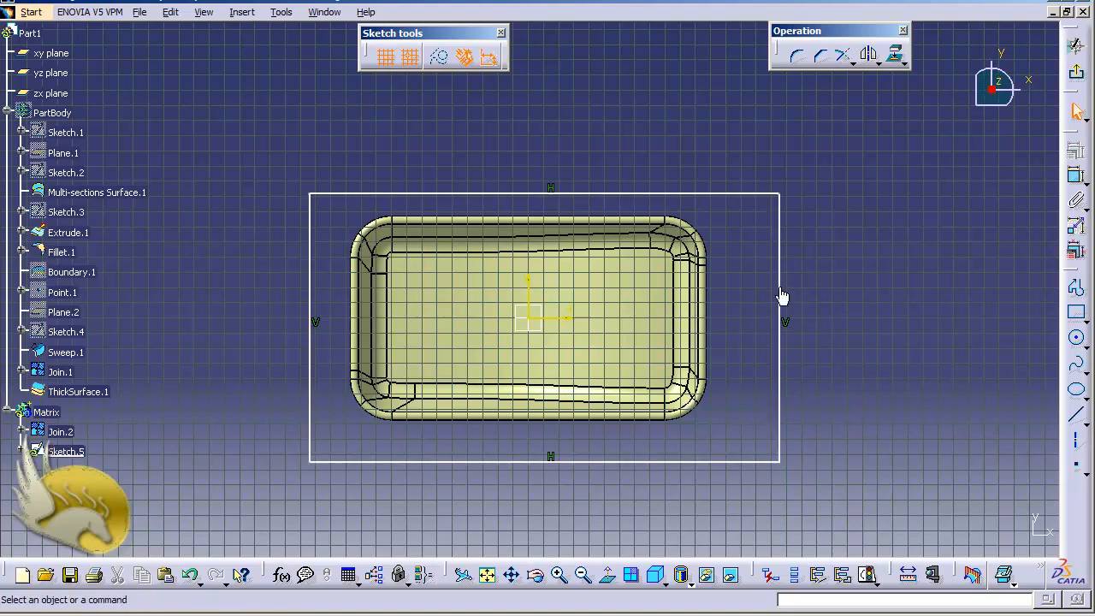
Constrain the rectangle's two vertical sides to be symmetric about the sketch's vertical axis.
left_click(780, 296)
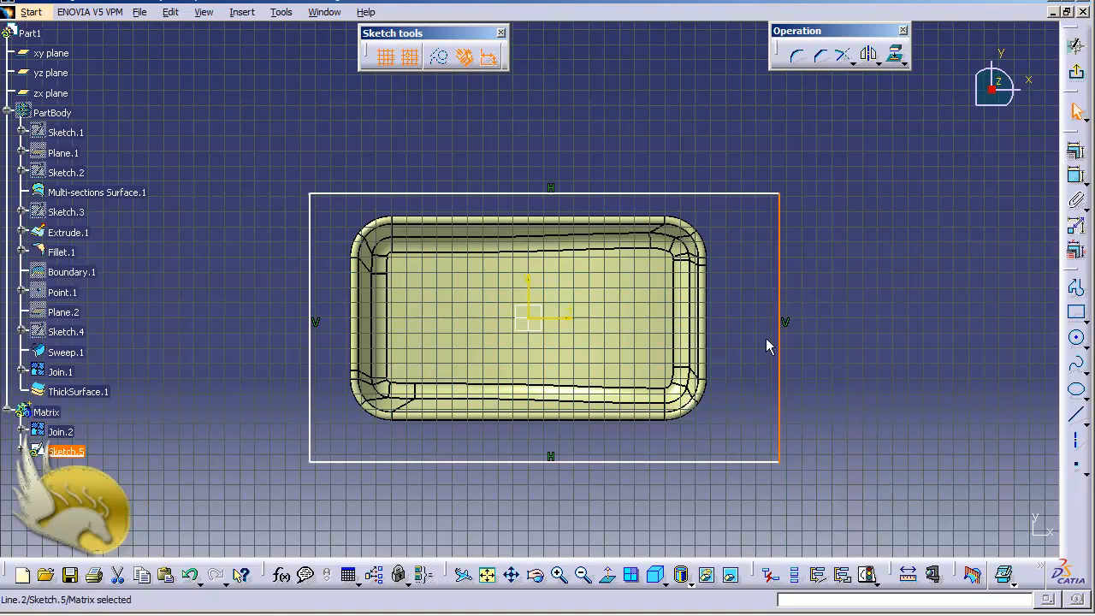
left_click(311, 282, "ctrl")
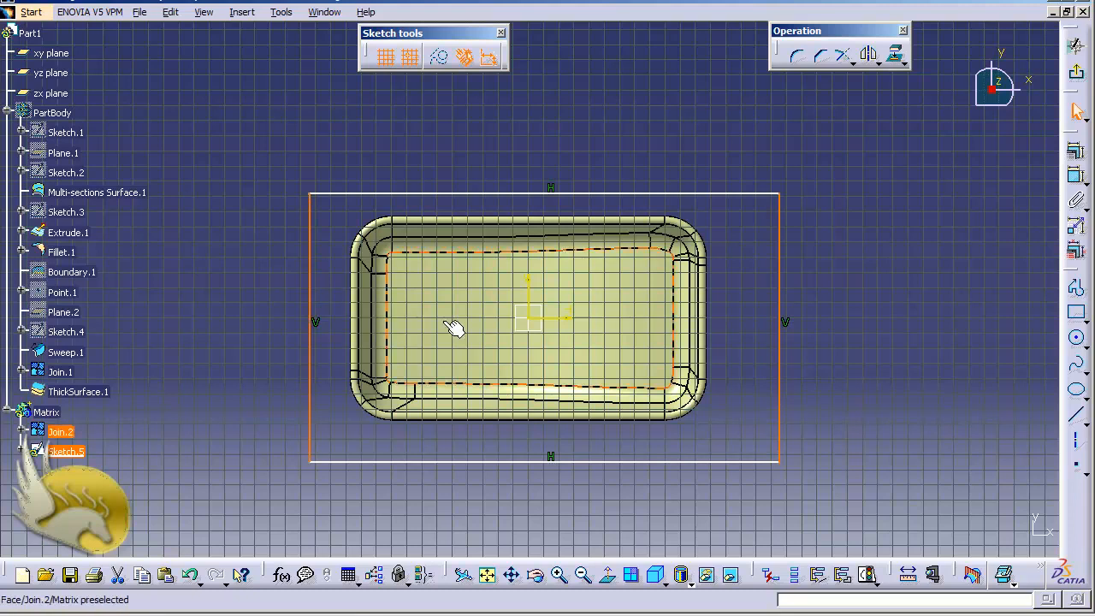
left_click(528, 295, "ctrl")
left_click(1081, 154)
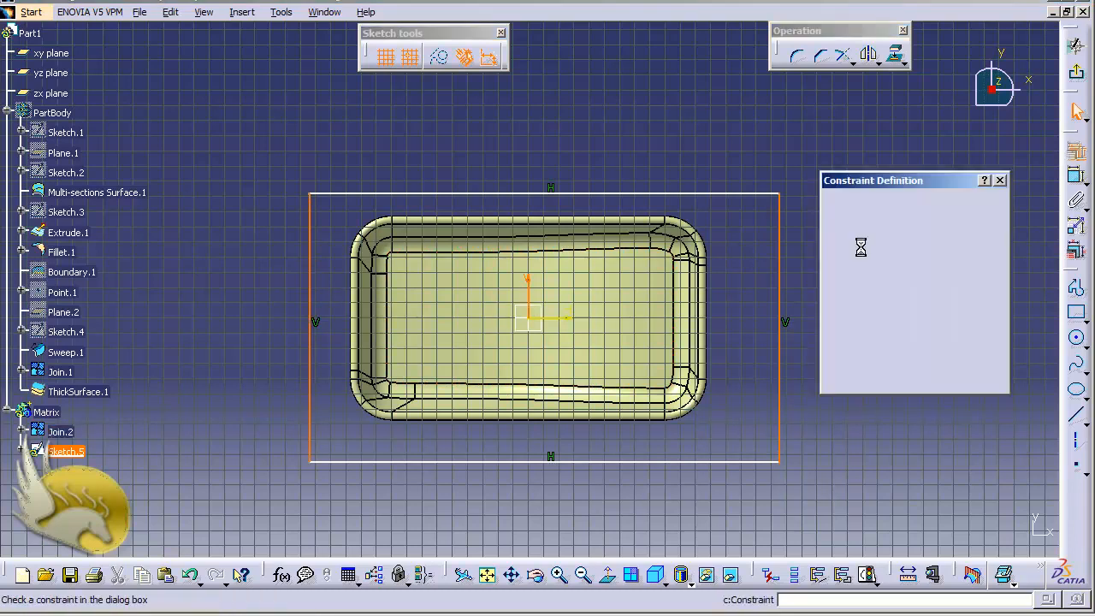
left_click(858, 314)
left_click(909, 376)
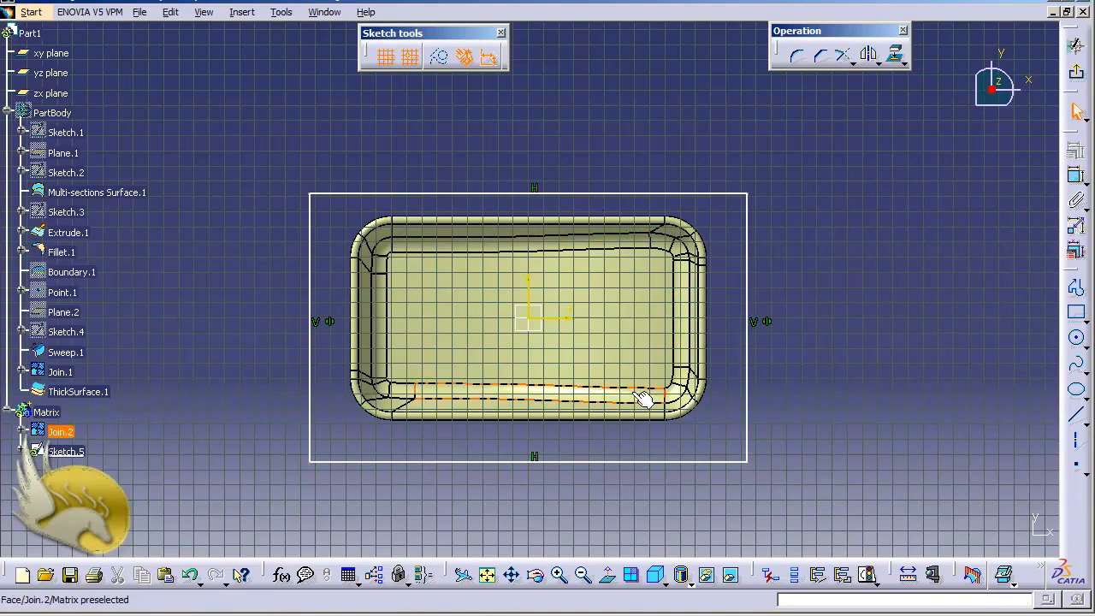
Constrain the rectangle's two horizontal sides to be symmetric about the sketch's horizontal axis.
left_click(563, 195)
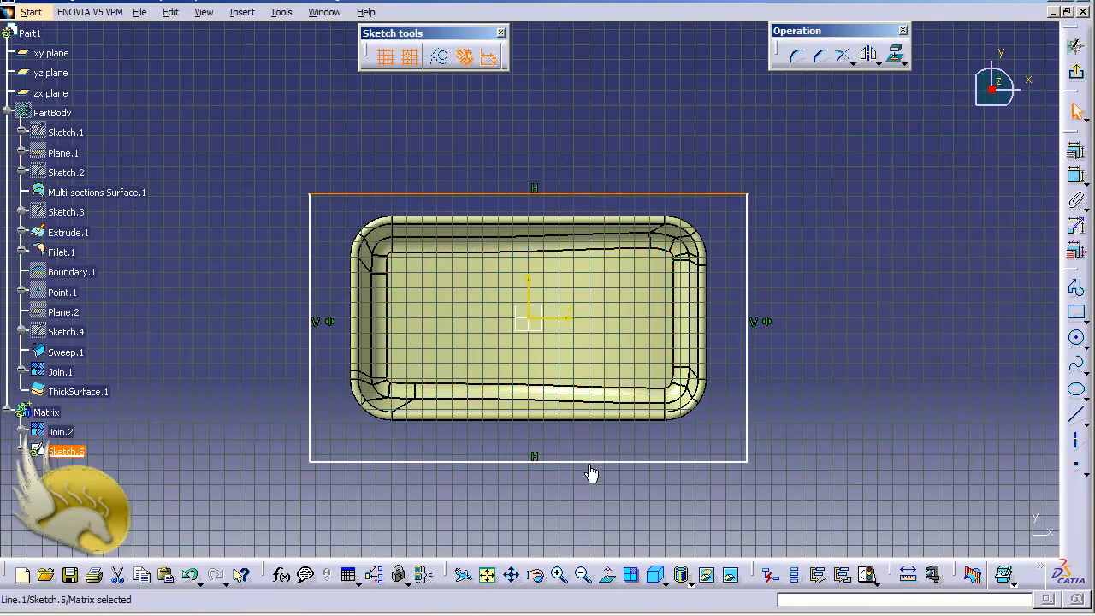
left_click(590, 461, "ctrl")
left_click(574, 319, "ctrl")
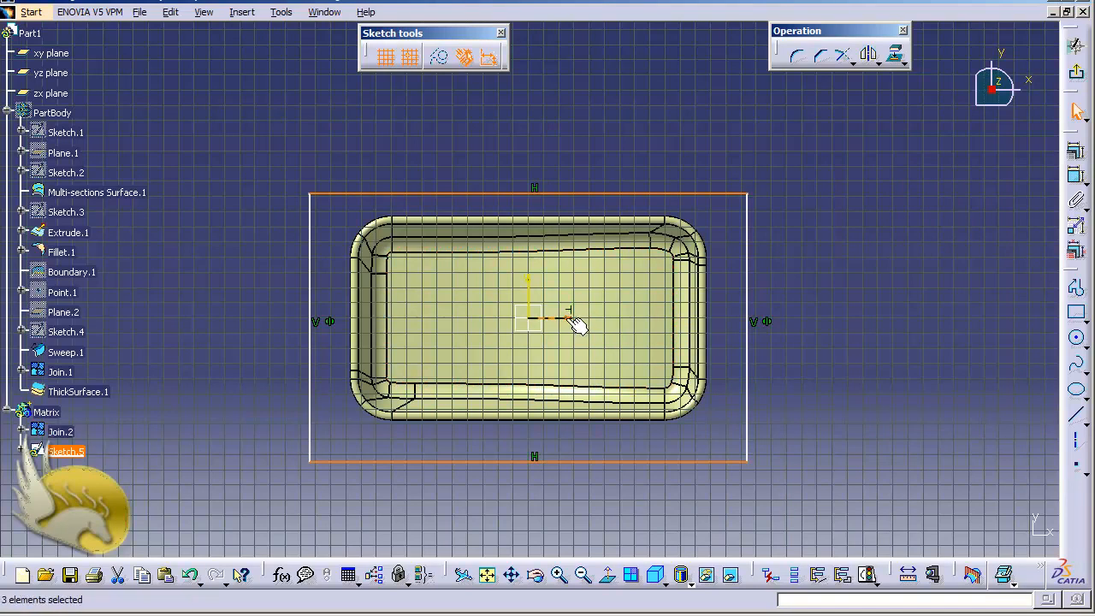
left_click(1076, 150)
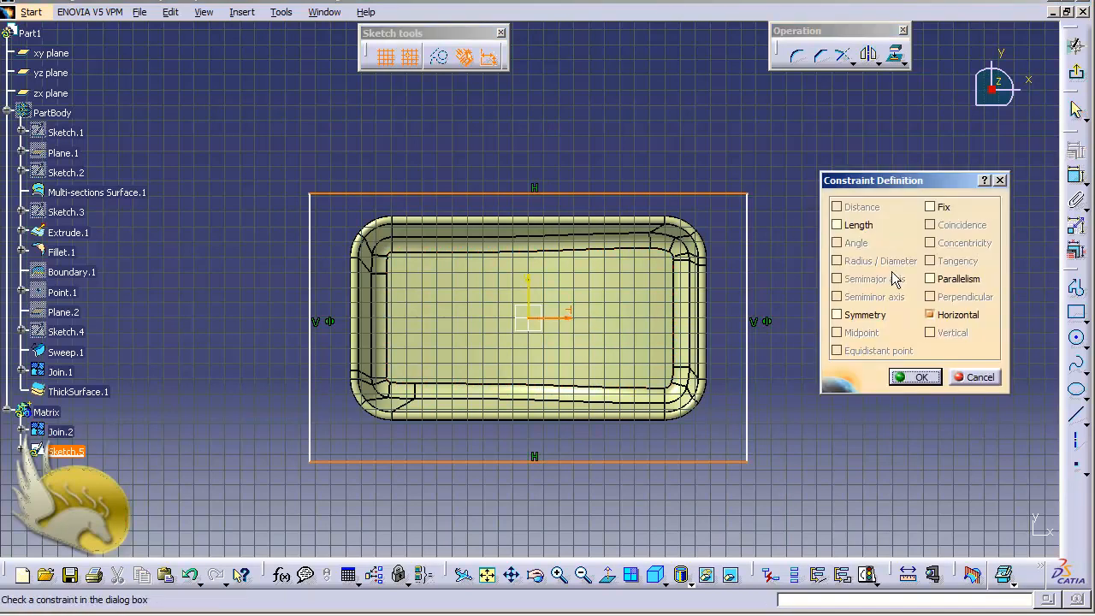
left_click(862, 315)
left_click(915, 378)
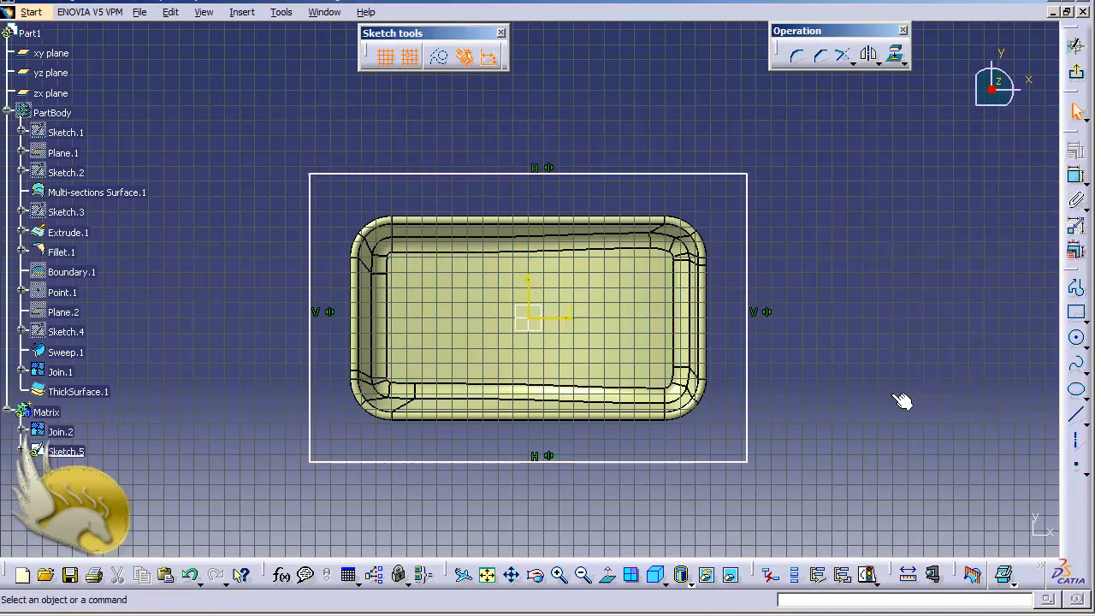
Dimension the rectangle's height and width, and exit the sketch.
left_click(1075, 177)
left_click(747, 256)
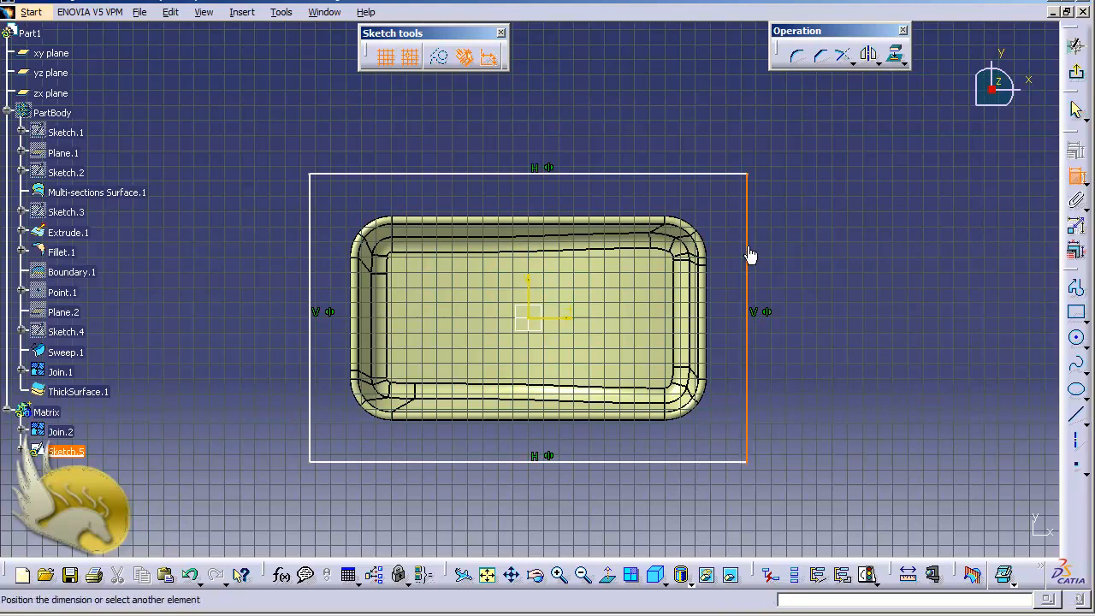
left_click(797, 256)
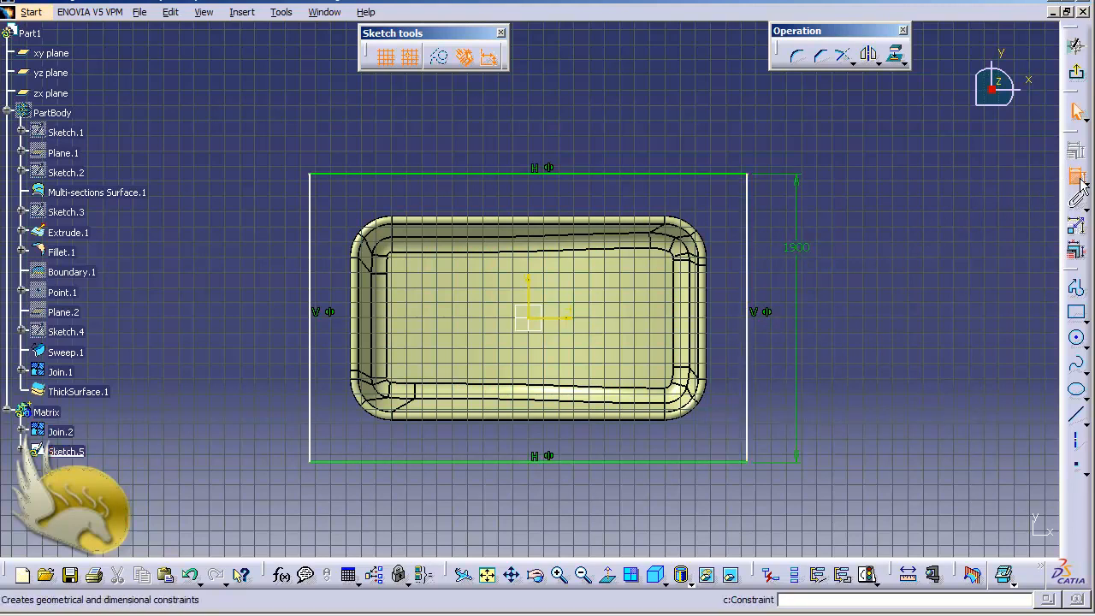
left_click(640, 174)
left_click(621, 137)
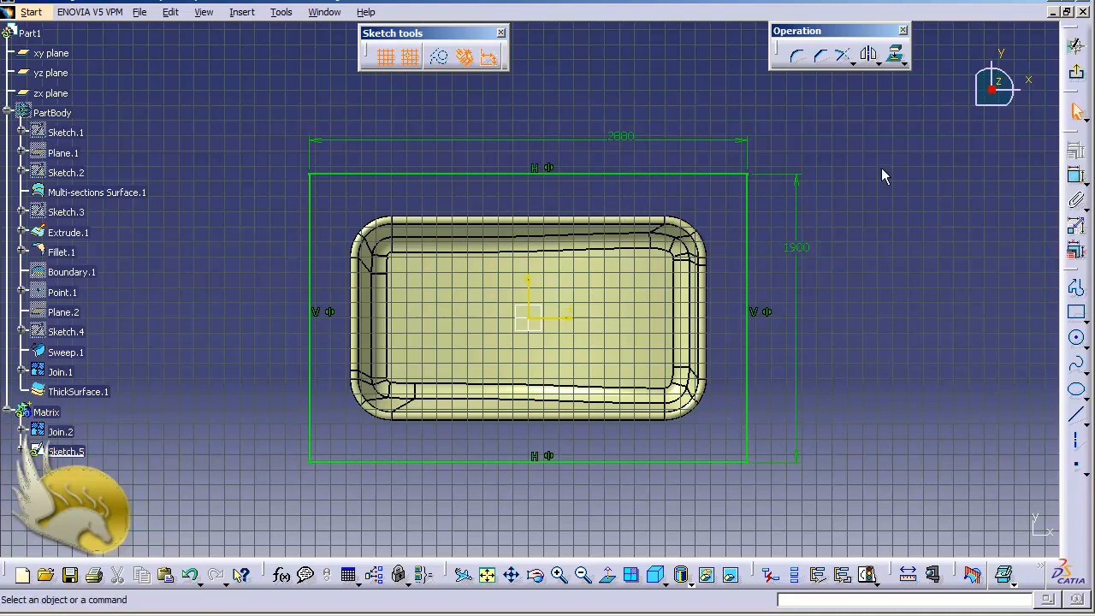
left_click(1076, 74)
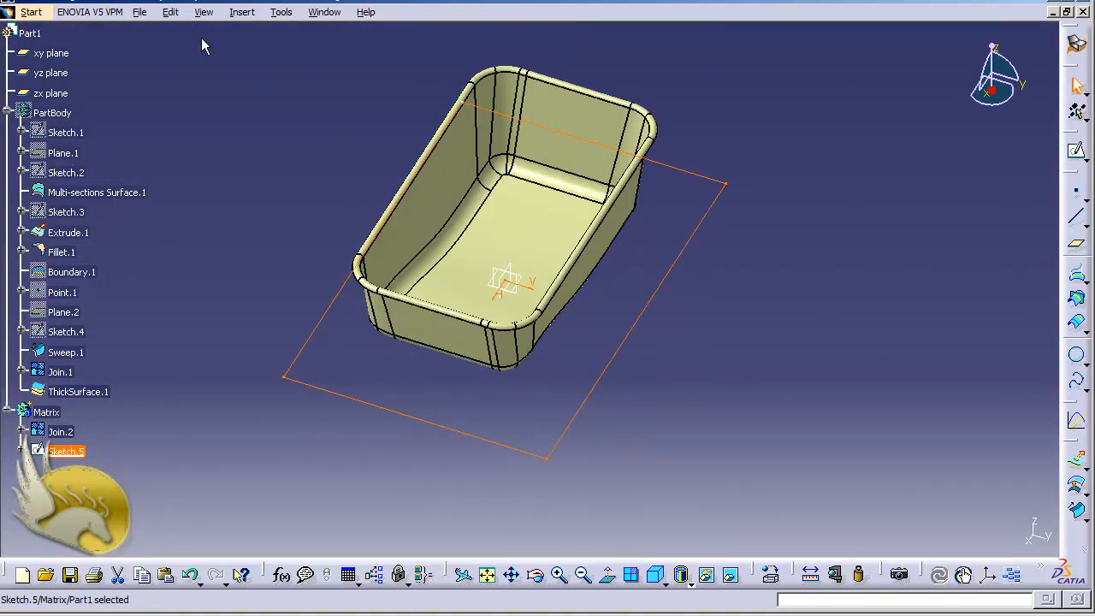
Switch to the Part Design workbench with the rectangle sketch still selected.
left_click(32, 13)
mouse_move(103, 56)
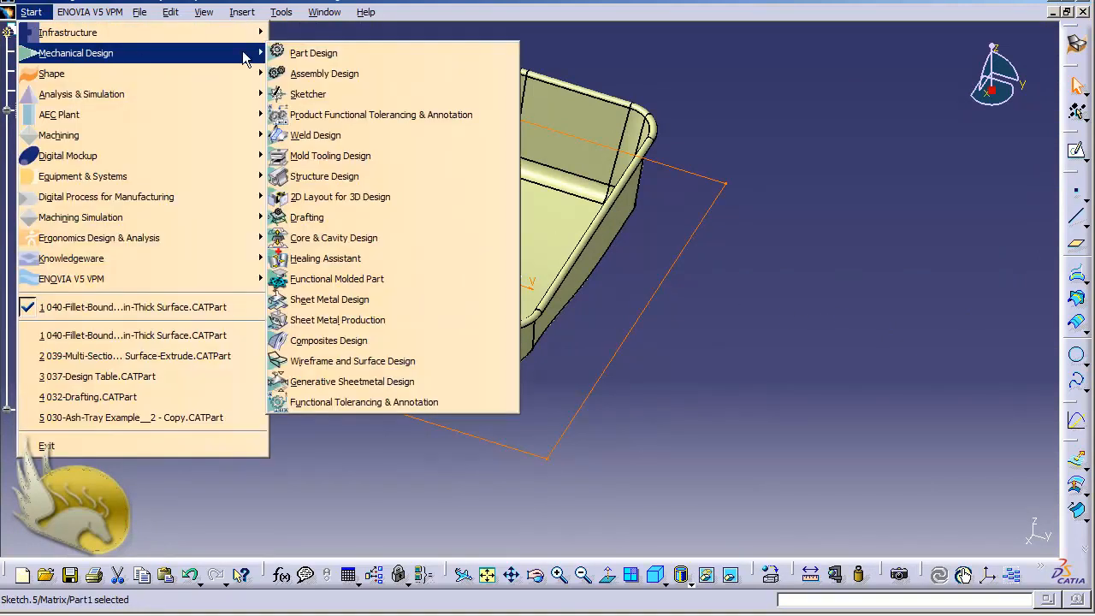
left_click(308, 53)
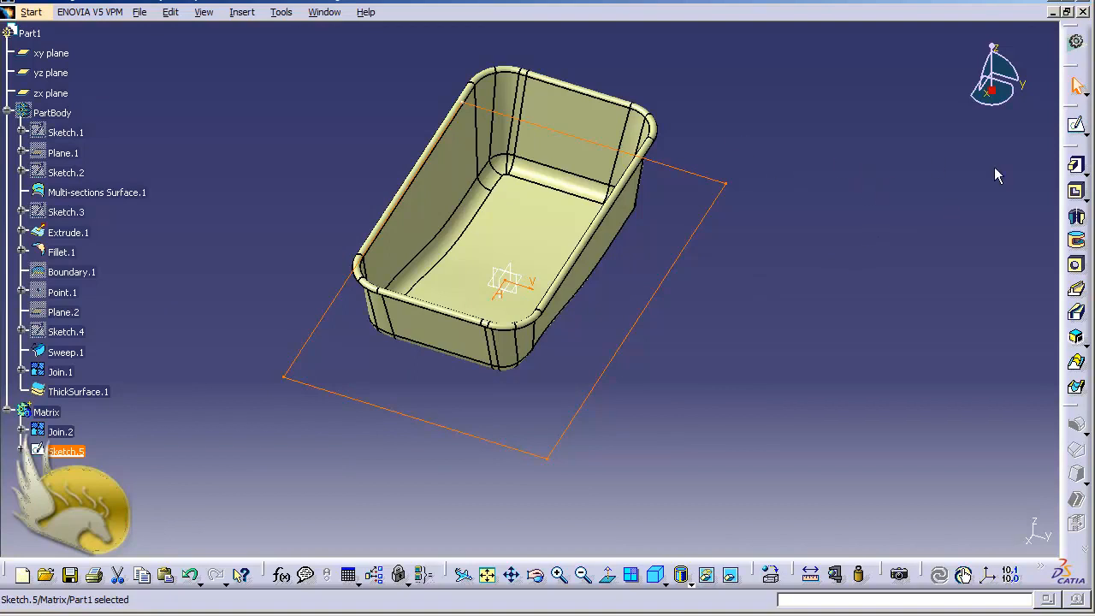
Pad the rectangle sketch with a 750 mm first limit and a short second limit on the opposite side.
left_click(1076, 168)
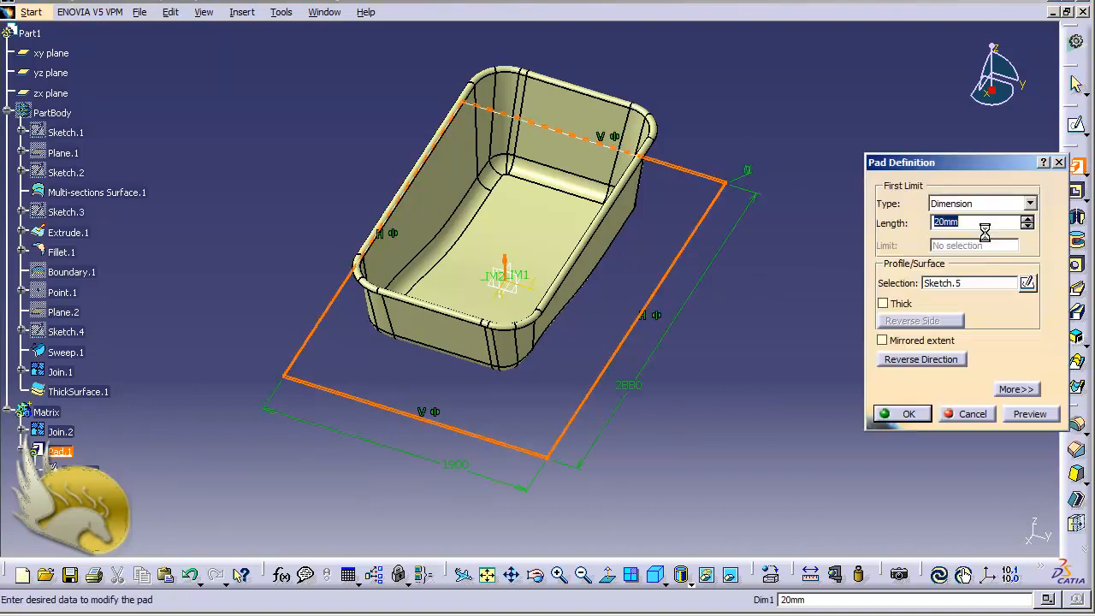
type("750")
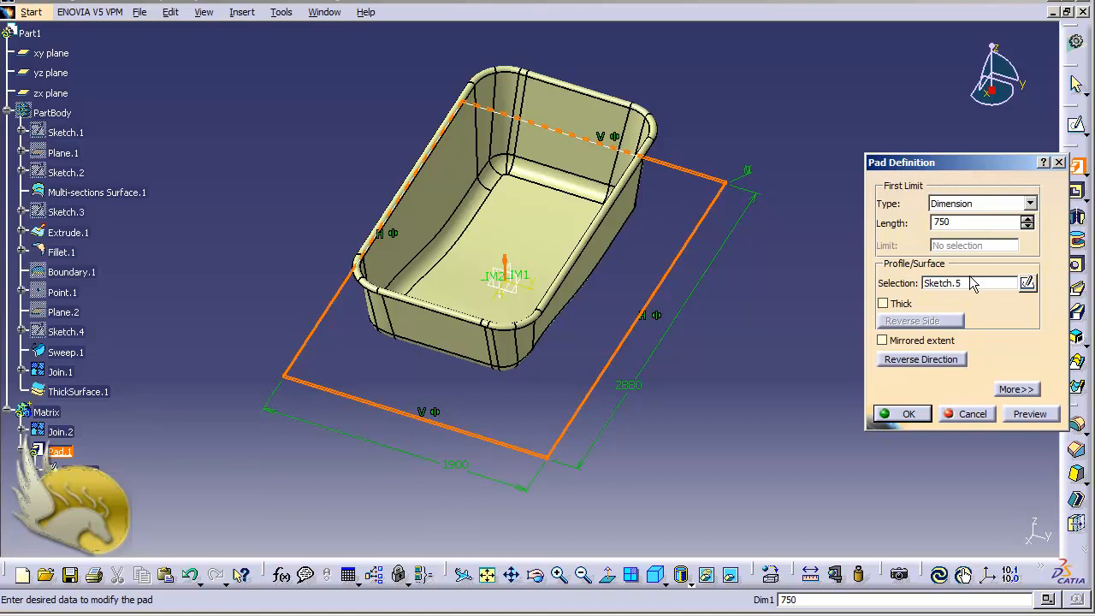
left_click(1006, 392)
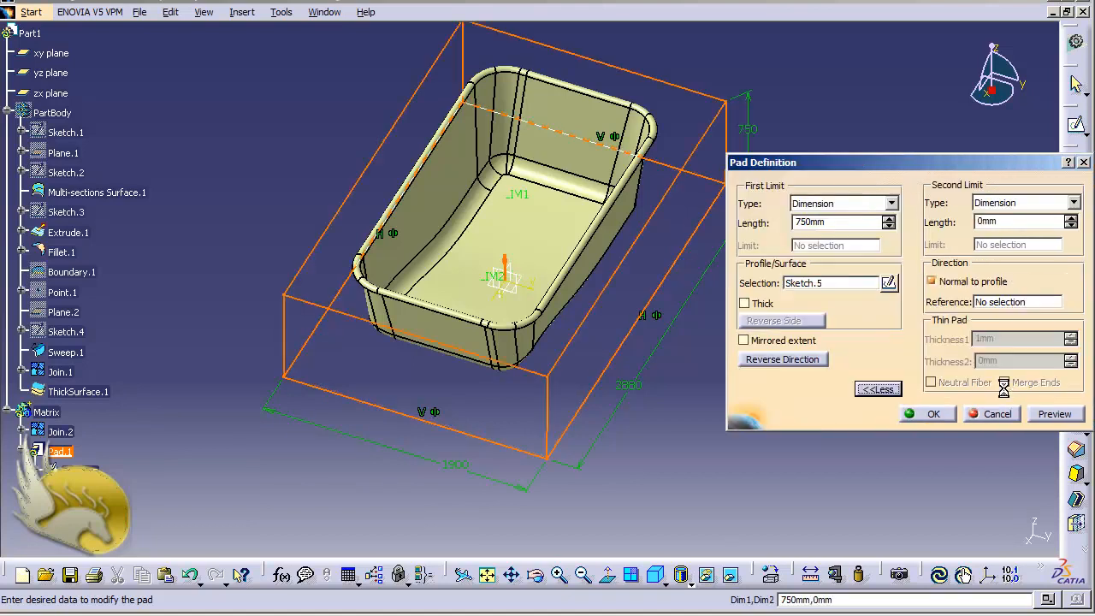
left_click(979, 222)
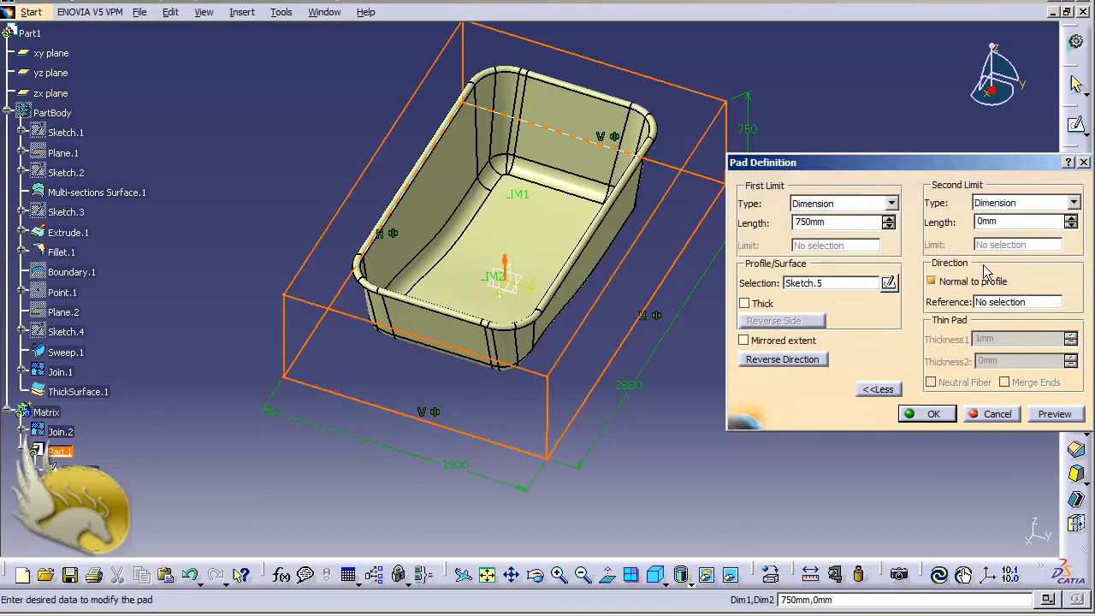
type("10")
left_click(941, 414)
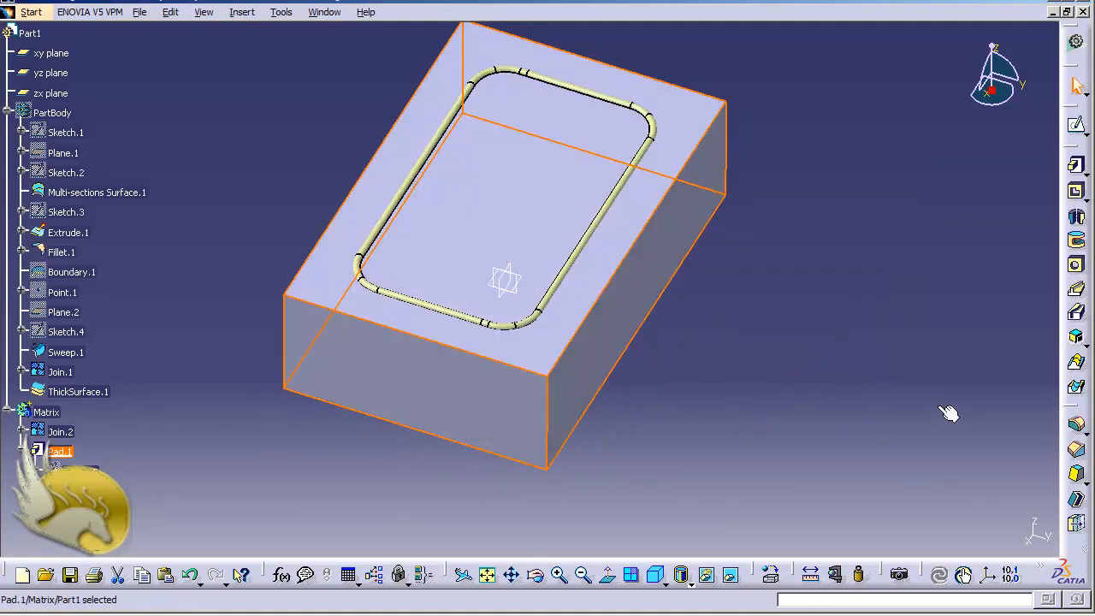
left_click(776, 343)
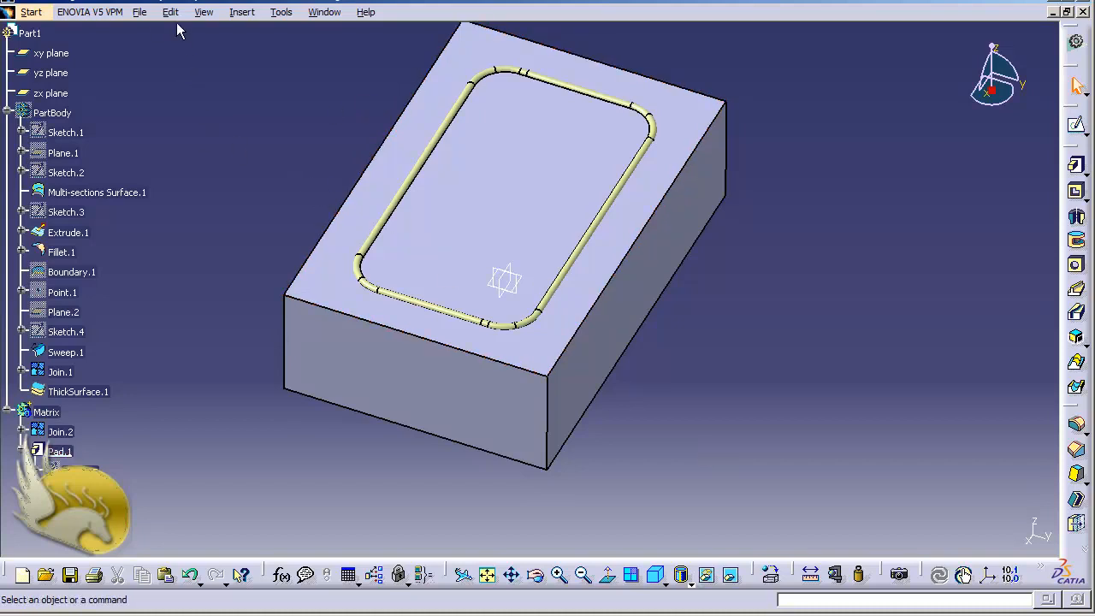
Switch to the Generative Shape Design workbench.
left_click(33, 13)
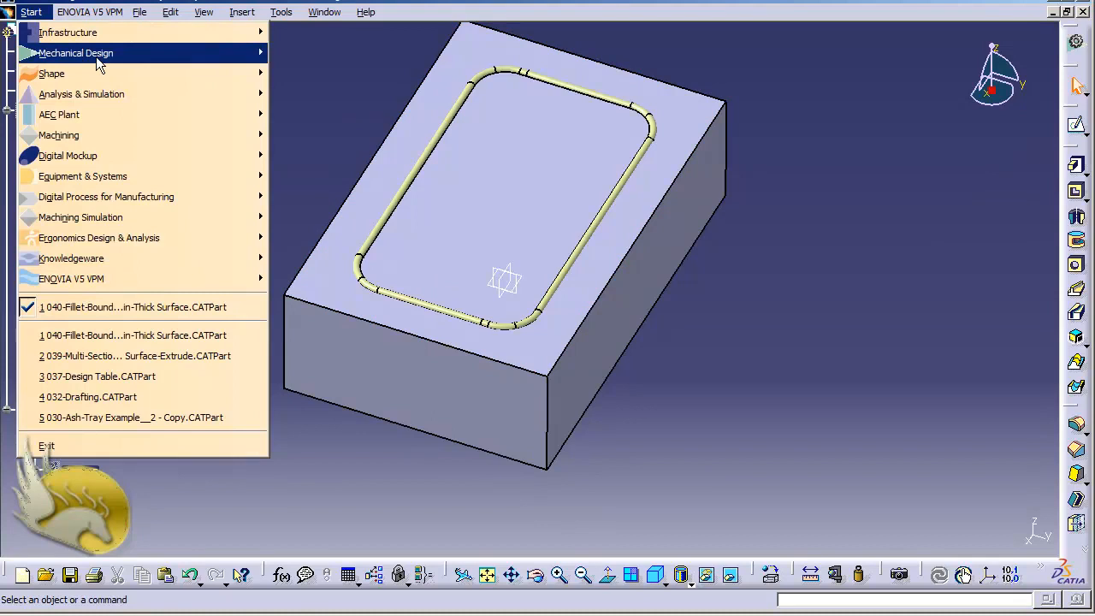
mouse_move(122, 71)
left_click(383, 156)
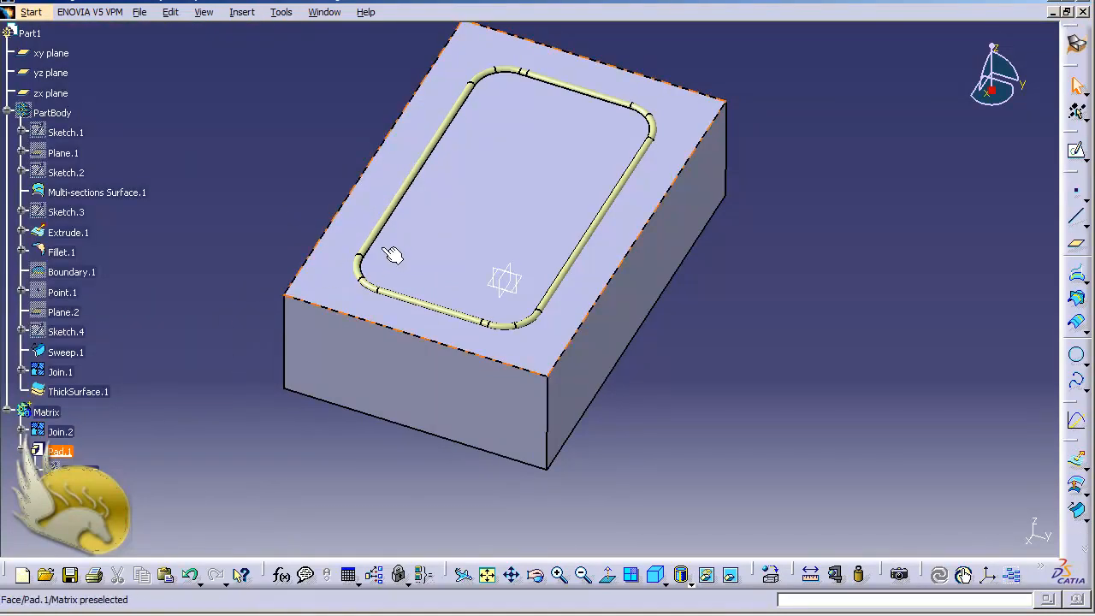
Offset the Join.2 surface by 2 mm in the reversed direction, accepting the result without the erroneous sub-elements.
left_click(242, 13)
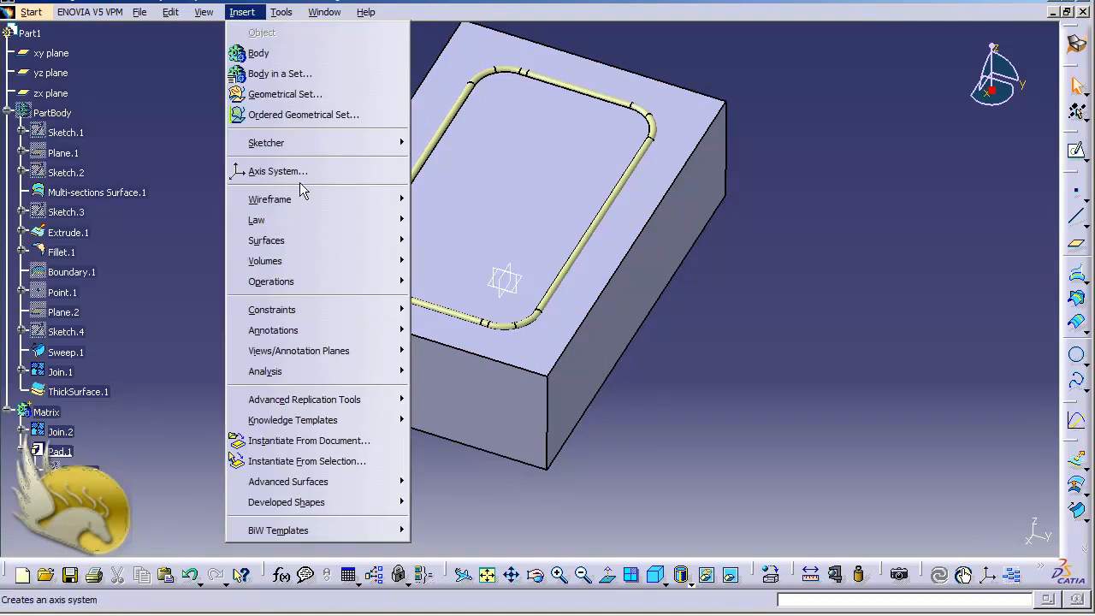
mouse_move(317, 242)
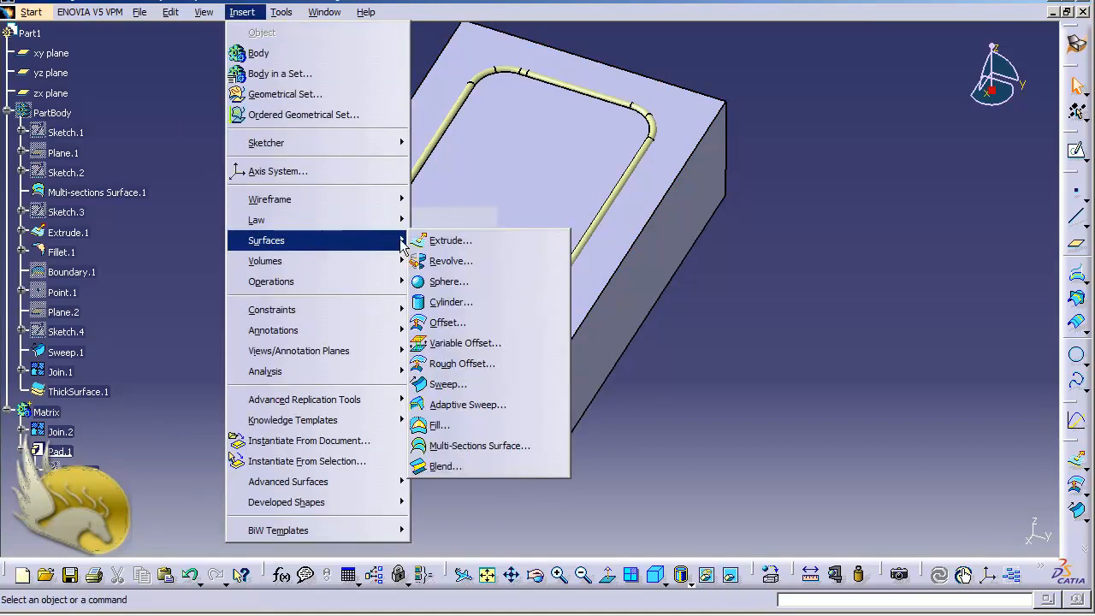
left_click(464, 324)
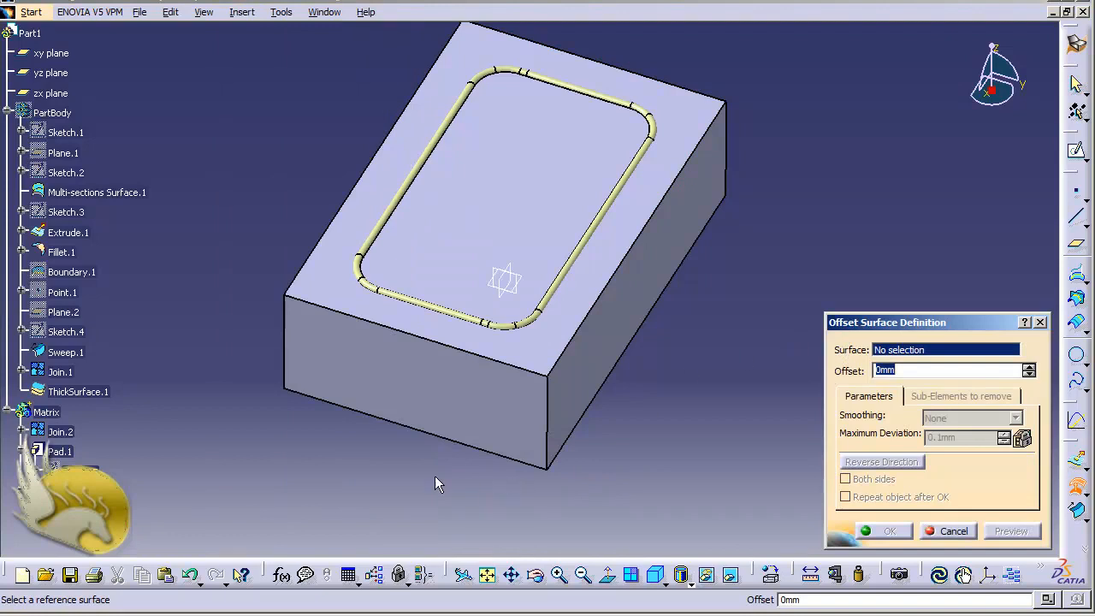
left_click(78, 432)
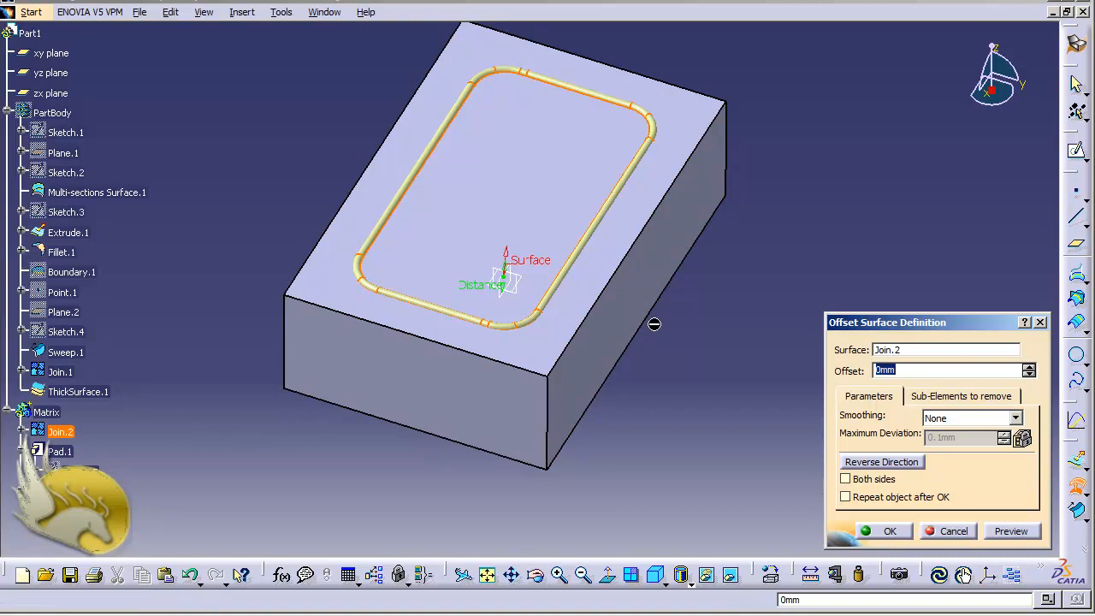
left_click(860, 464)
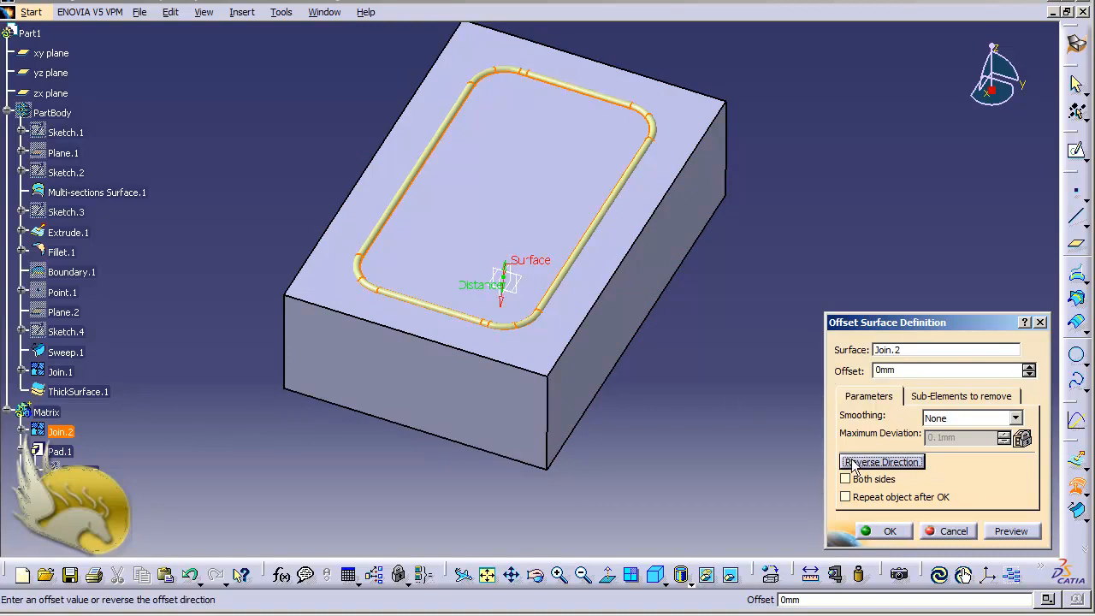
left_click_drag(906, 371, 856, 376)
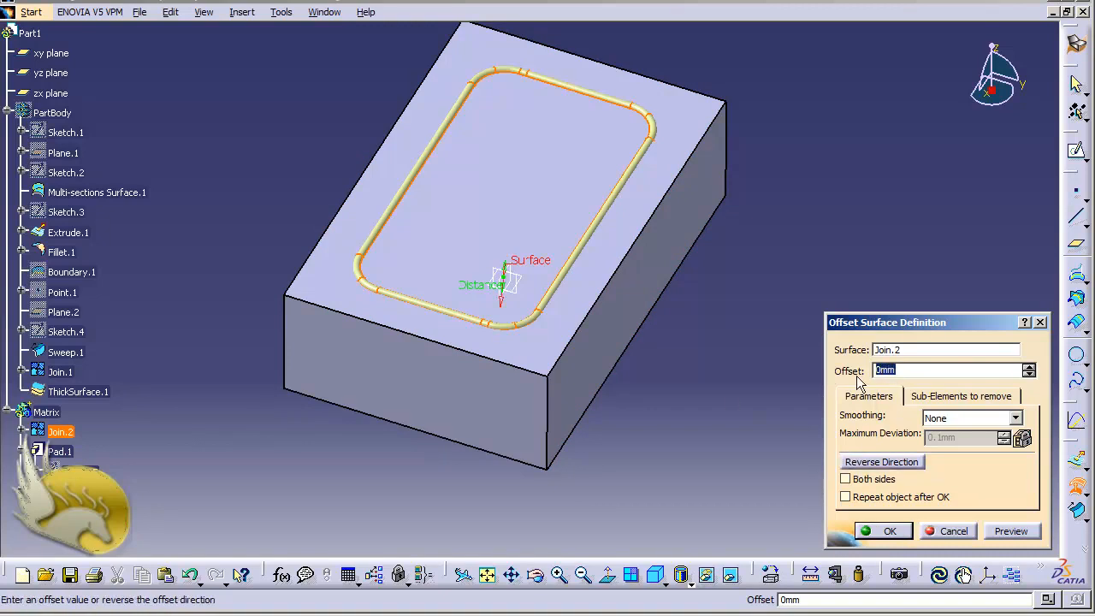
type("2")
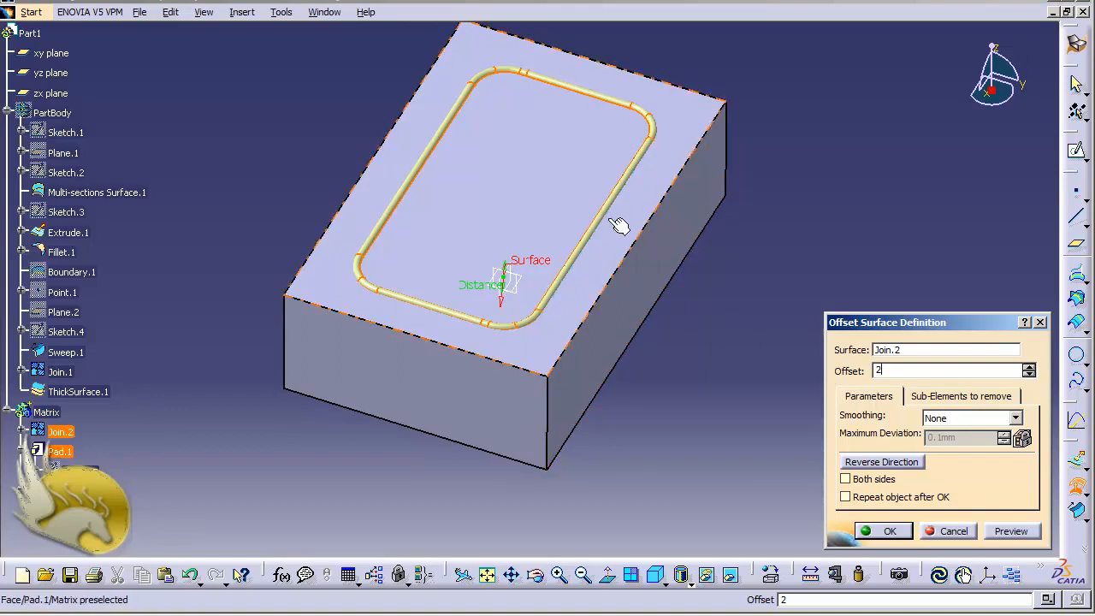
left_click(891, 532)
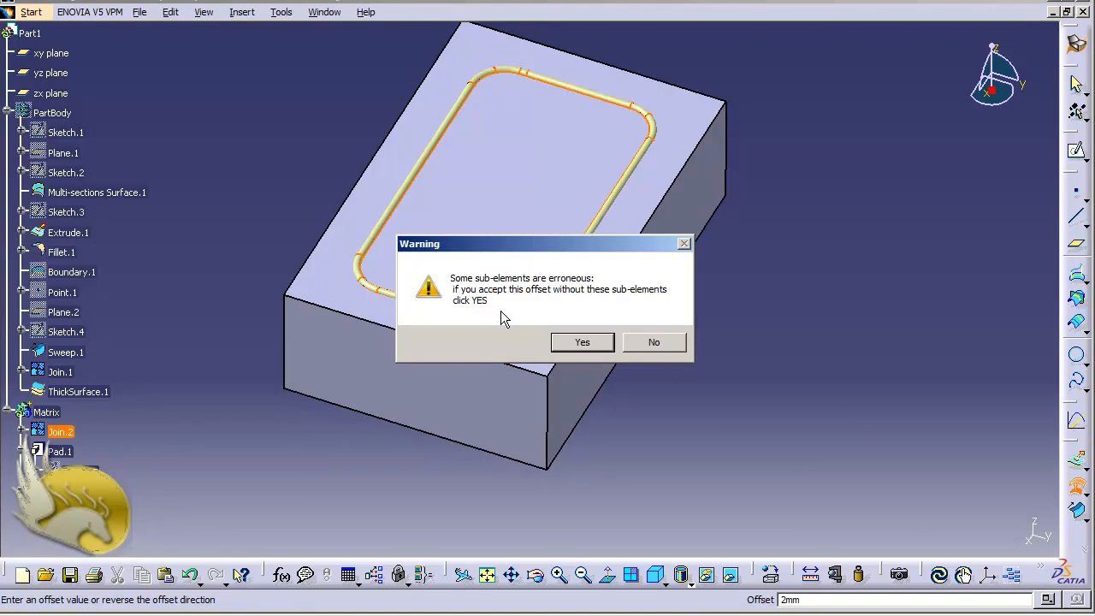
left_click(599, 343)
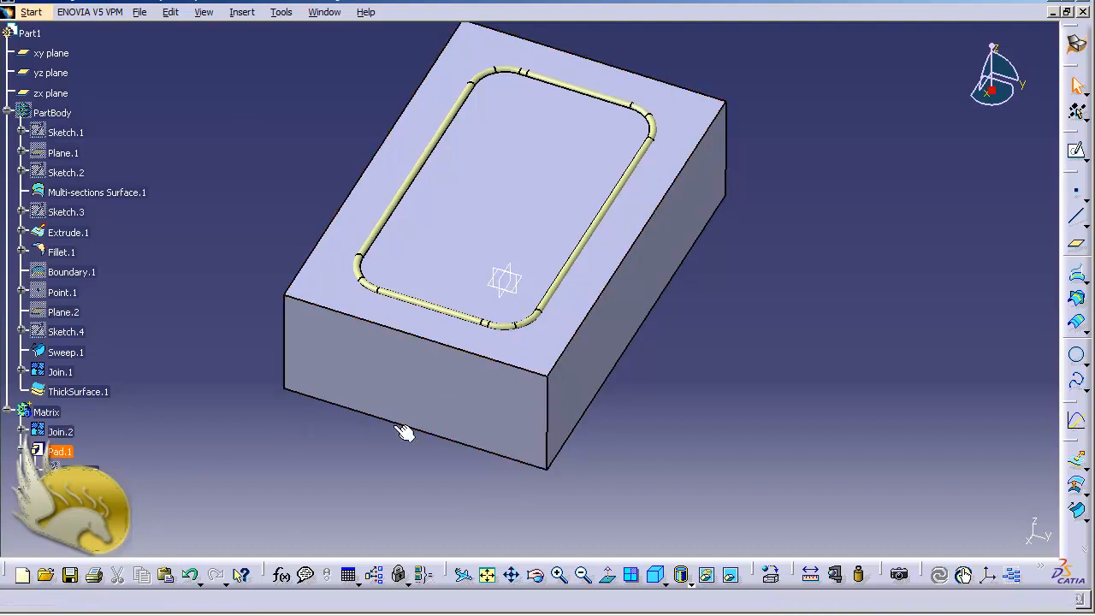
Return to the Part Design workbench.
left_click(28, 12)
mouse_move(139, 60)
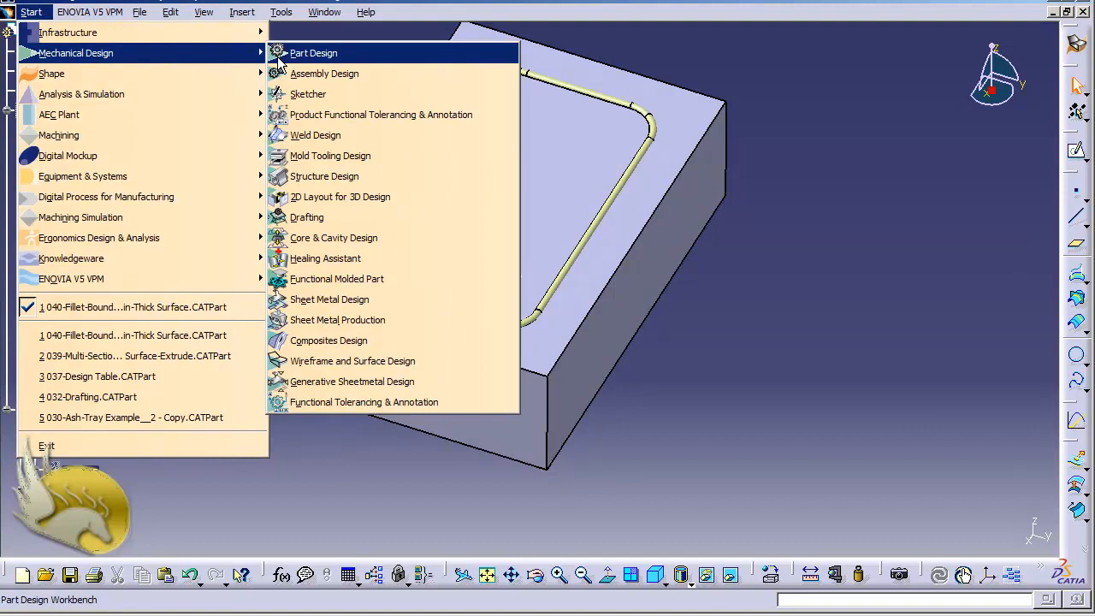
left_click(295, 53)
Sew the Join.2 surface into the padded block with Intersect body enabled and the arrows reversed to point outward and downward.
left_click(242, 12)
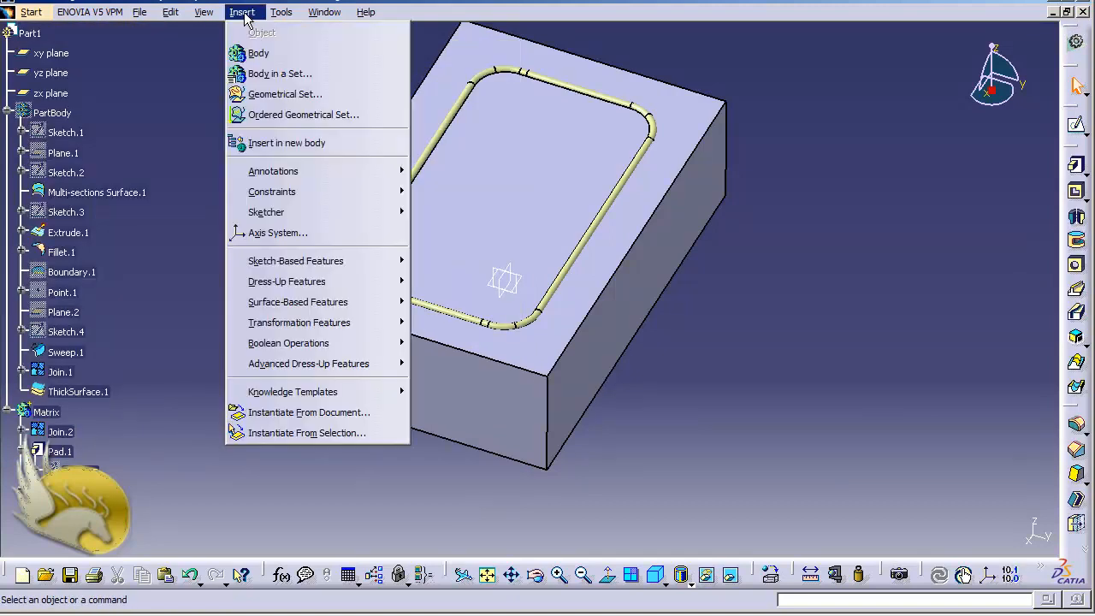
mouse_move(382, 308)
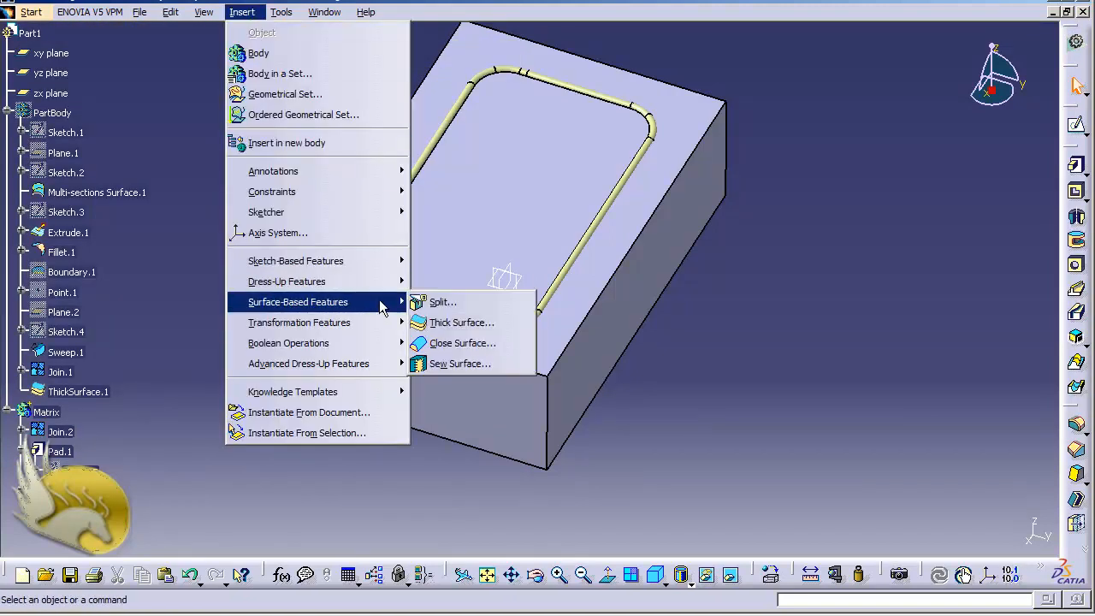
left_click(466, 364)
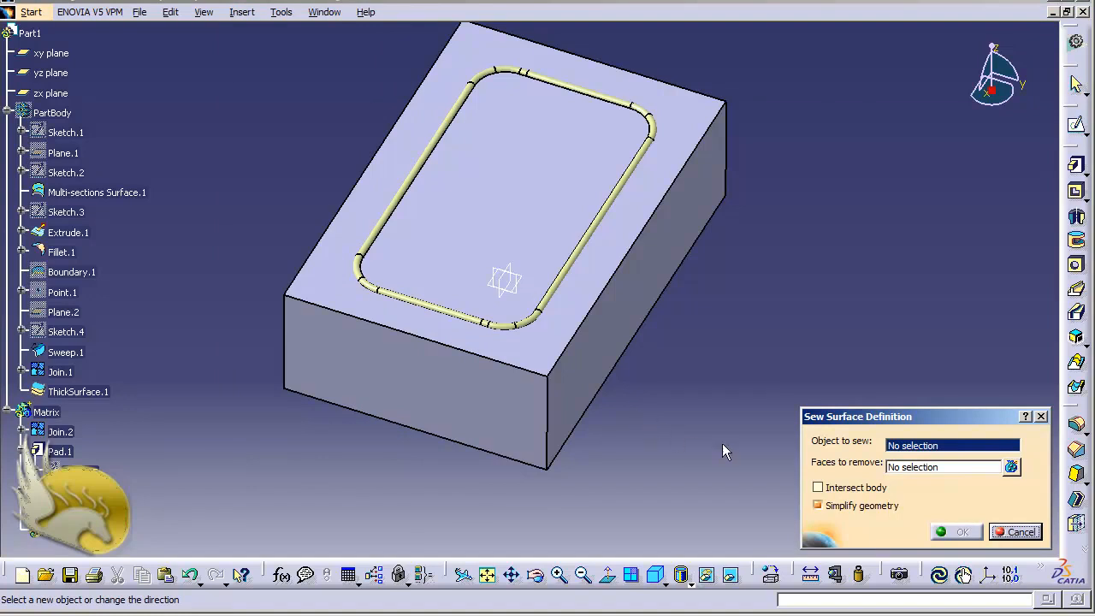
left_click(818, 488)
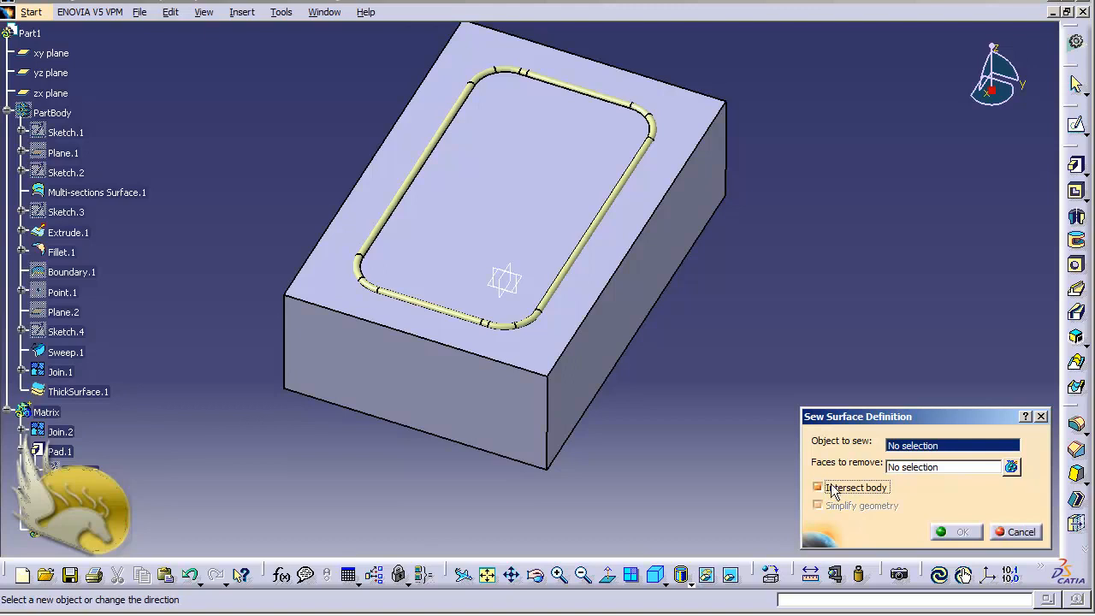
left_click(61, 435)
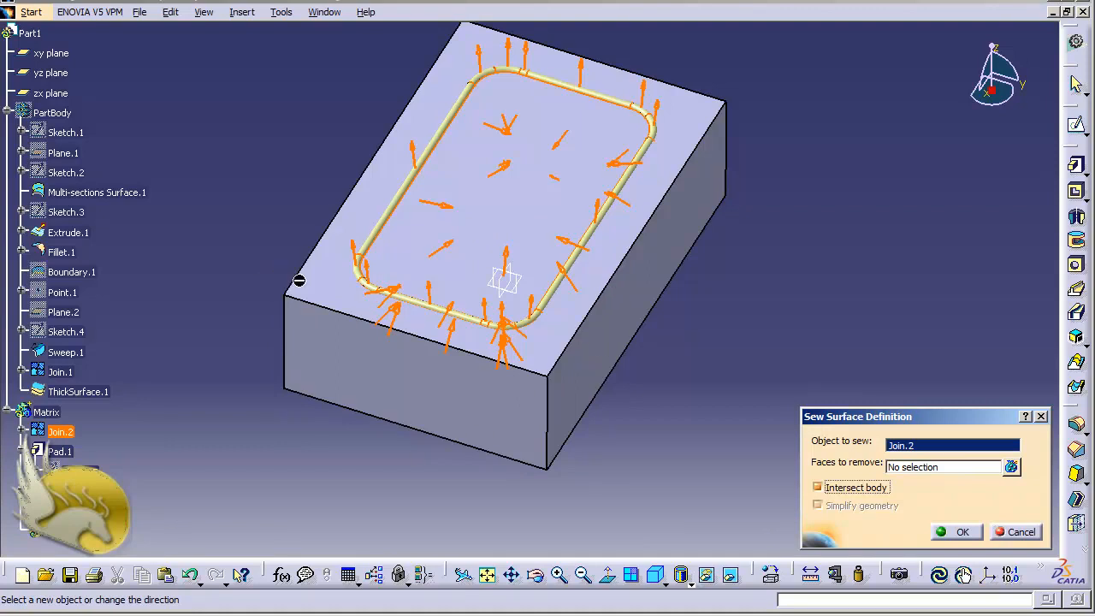
left_click(568, 248)
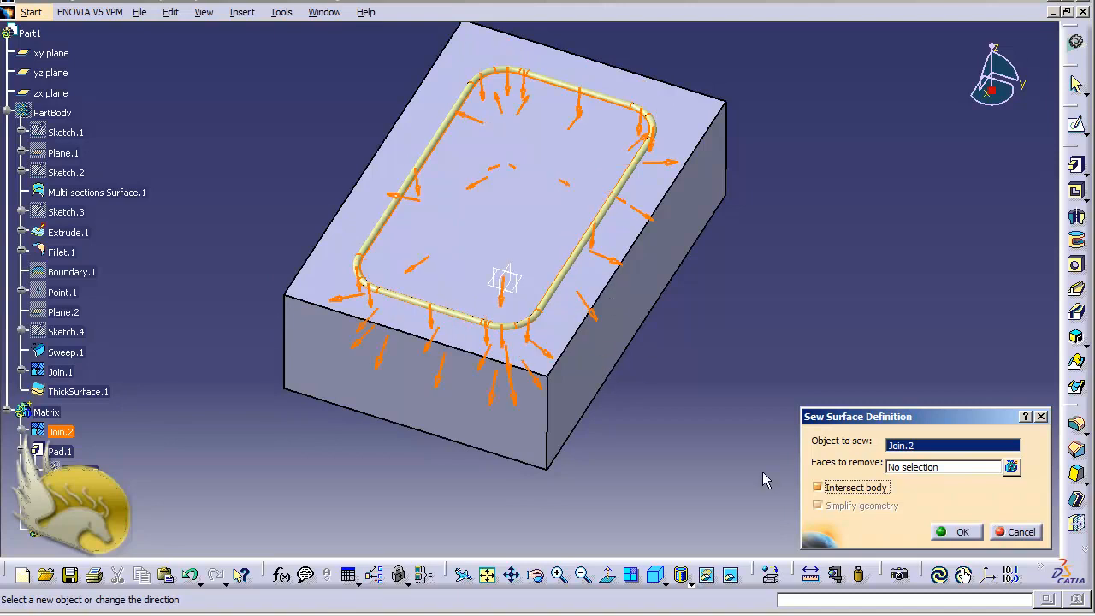
left_click(947, 532)
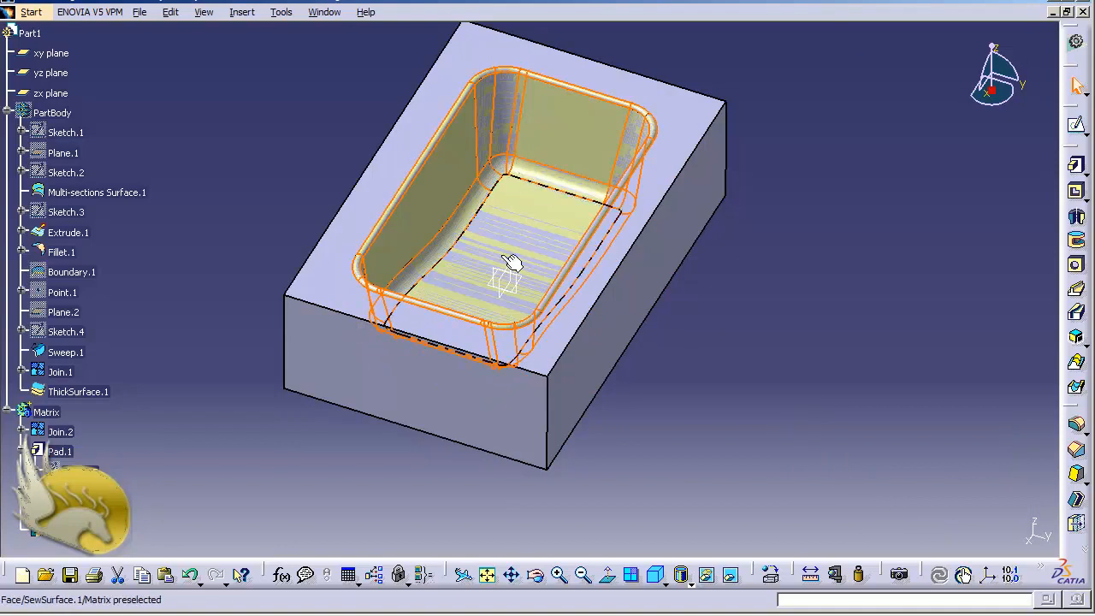
Hide the Join.2 surface in the Matrix body.
left_click(655, 355)
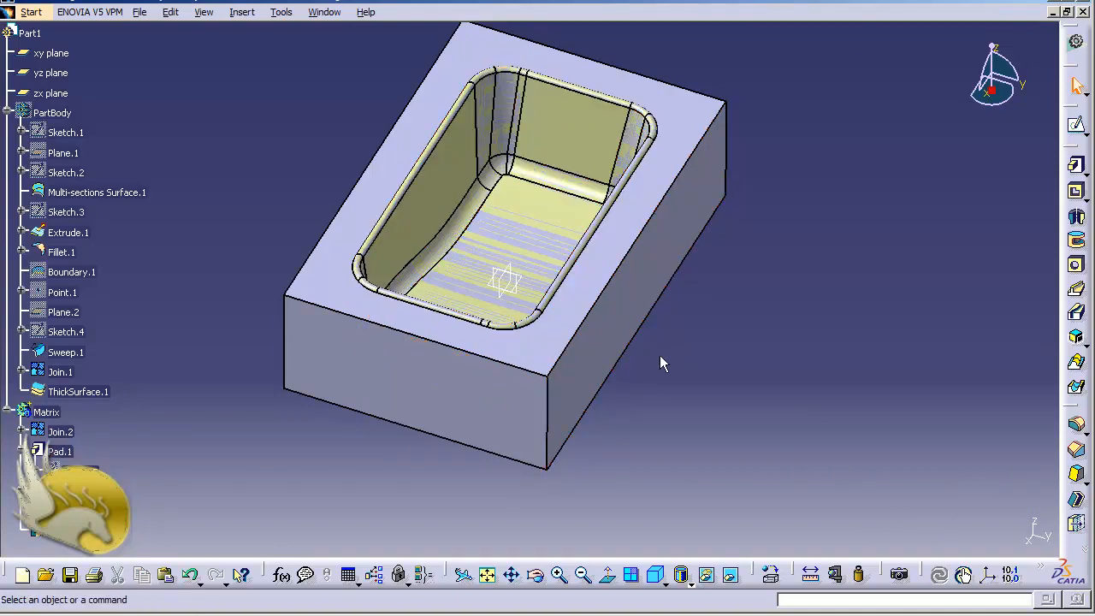
right_click(57, 433)
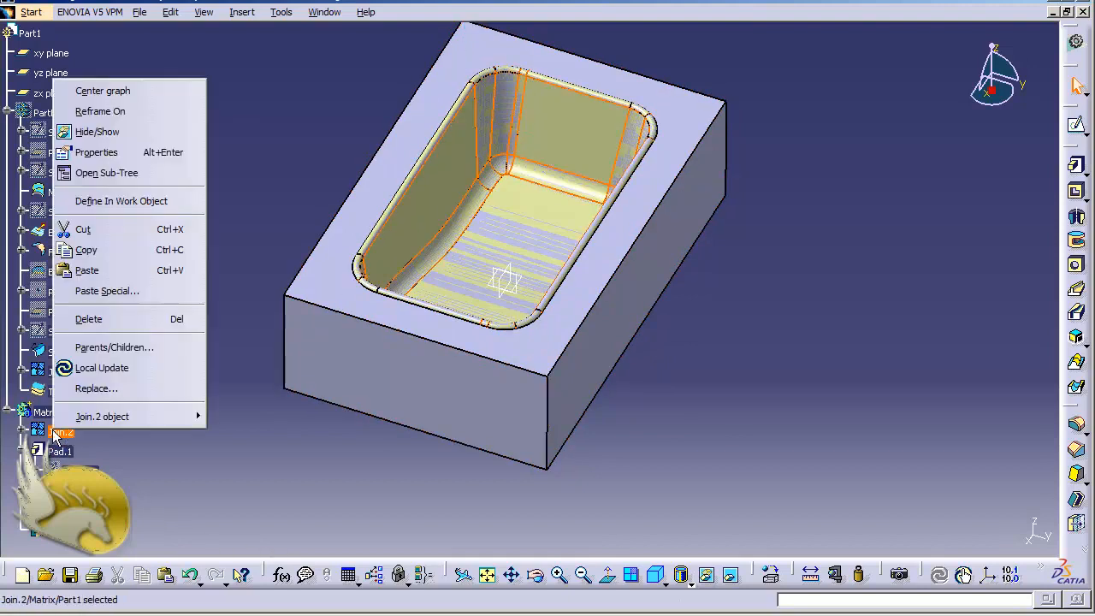
left_click(101, 133)
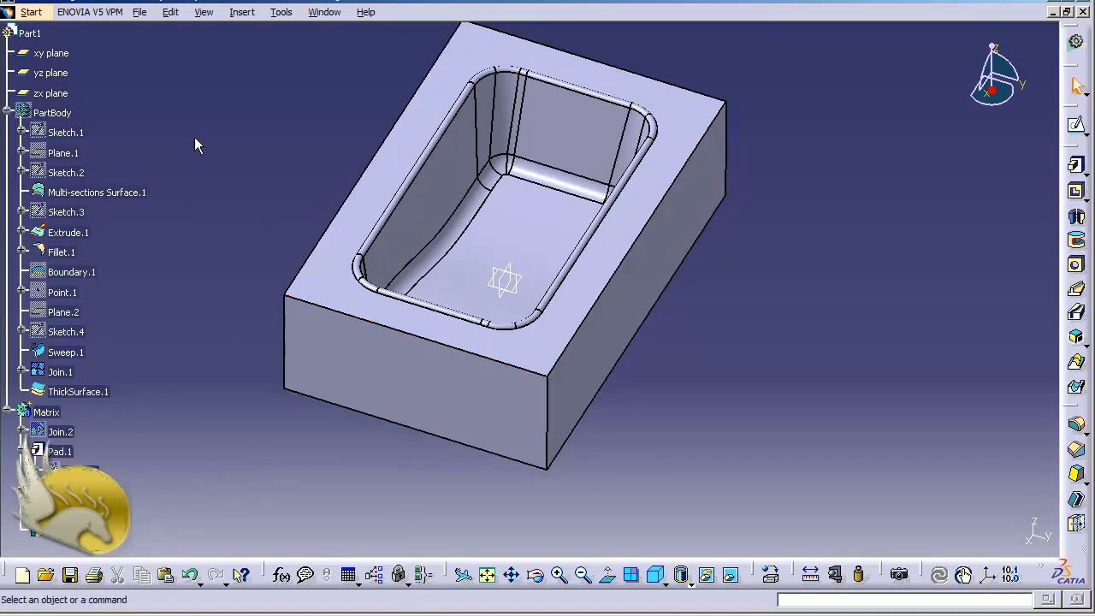
Translate the sewn block by -1500 mm along the Z component, keeping the transformation specifications.
left_click(241, 12)
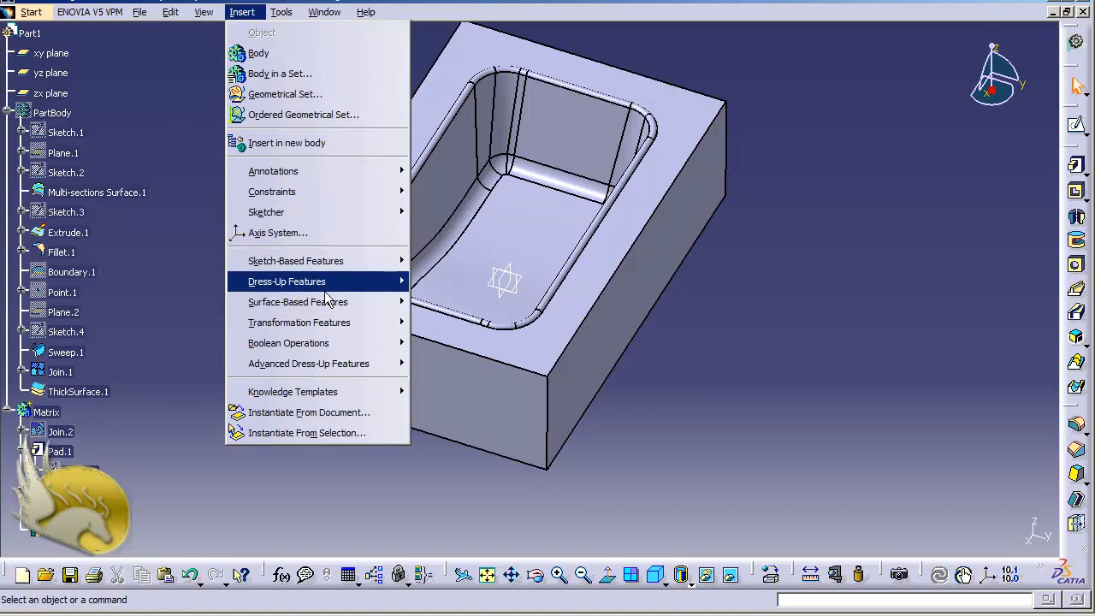
mouse_move(335, 321)
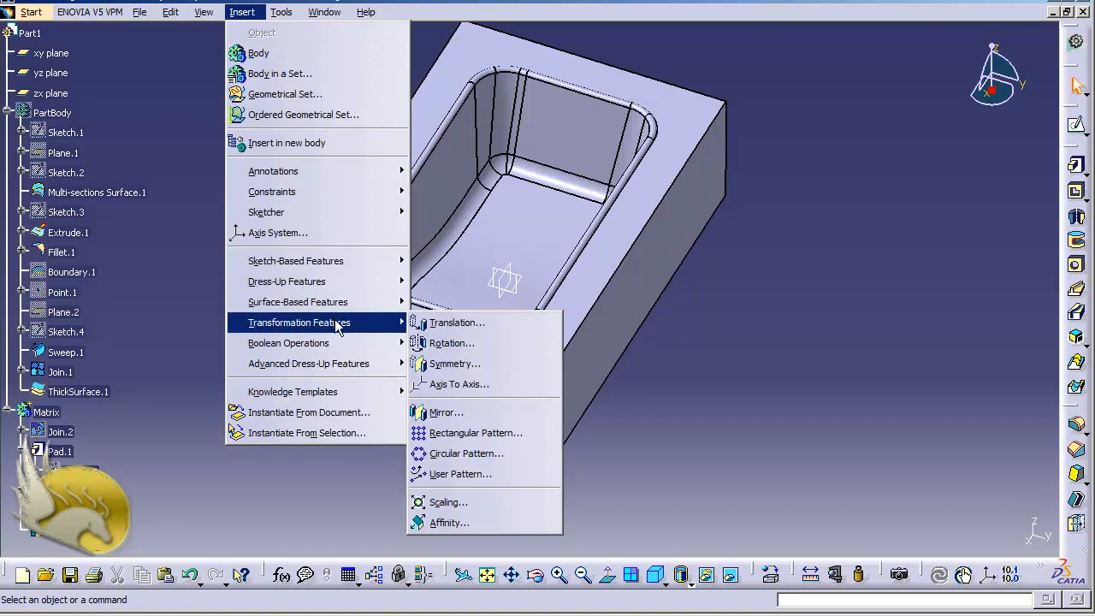
left_click(438, 325)
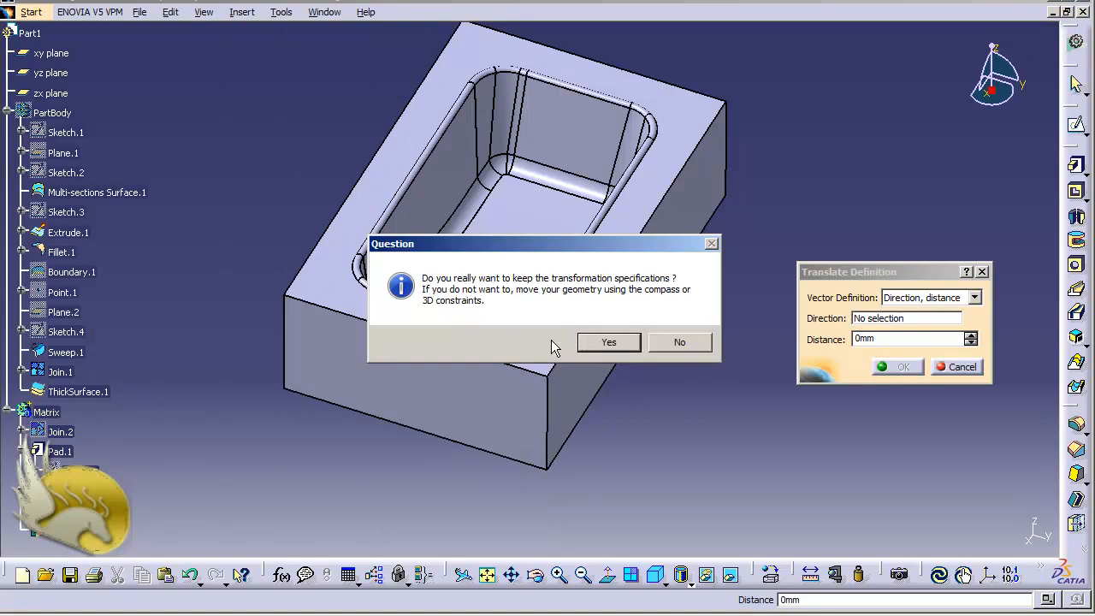
left_click(607, 343)
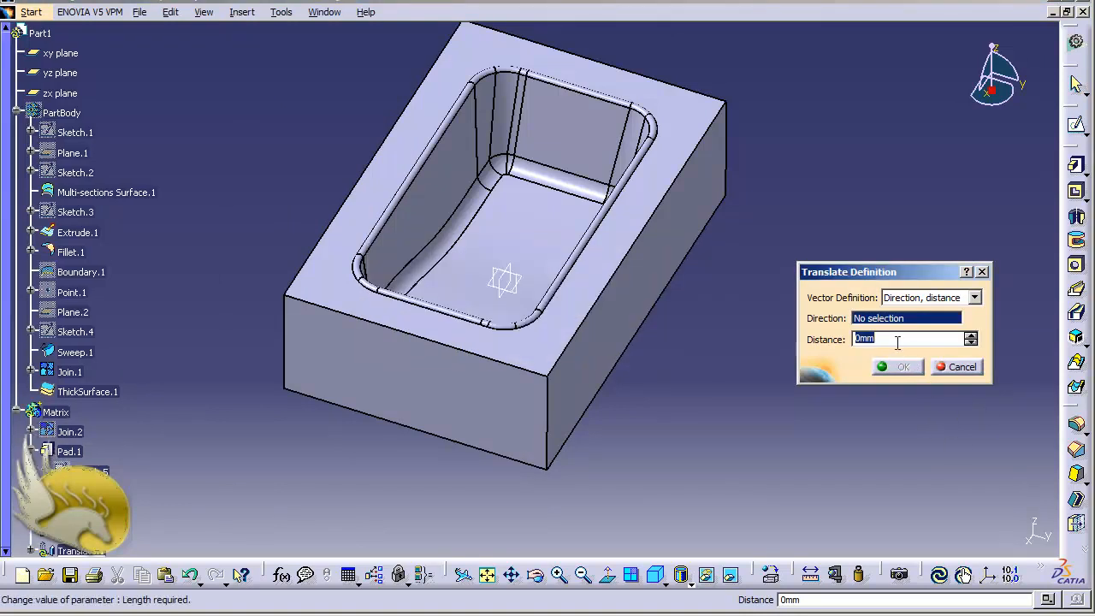
type("1500")
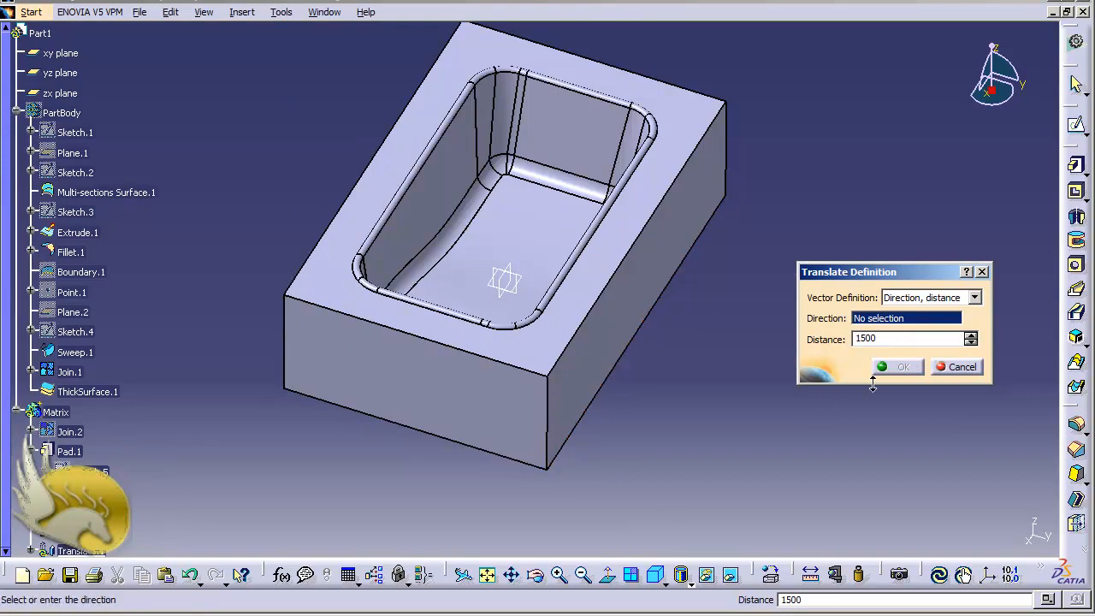
key("Left")
key("Left")
key("Left")
type("-")
right_click(868, 320)
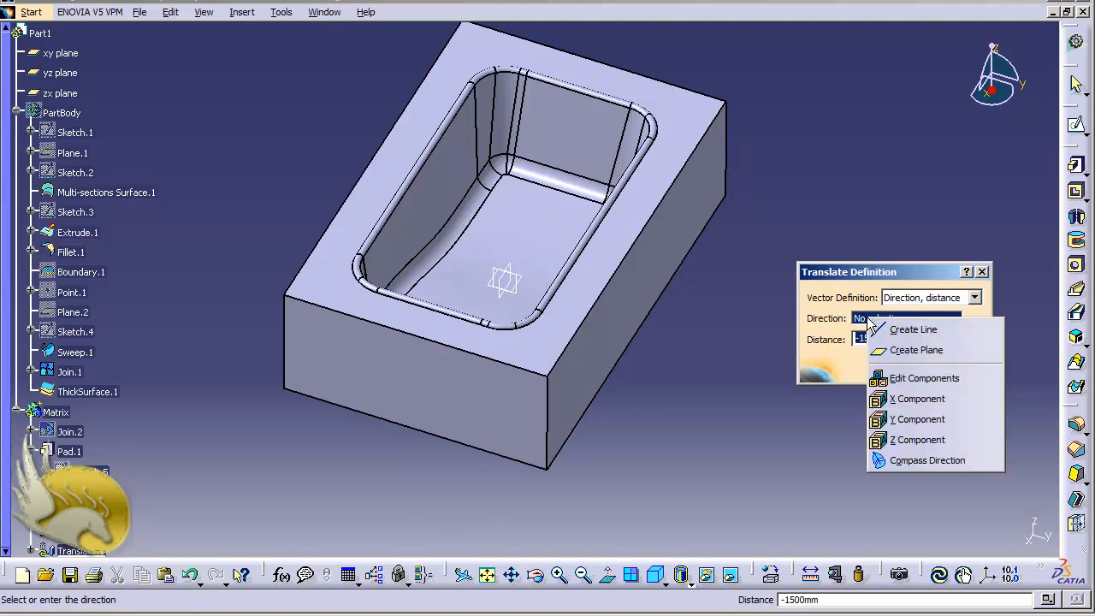
left_click(907, 440)
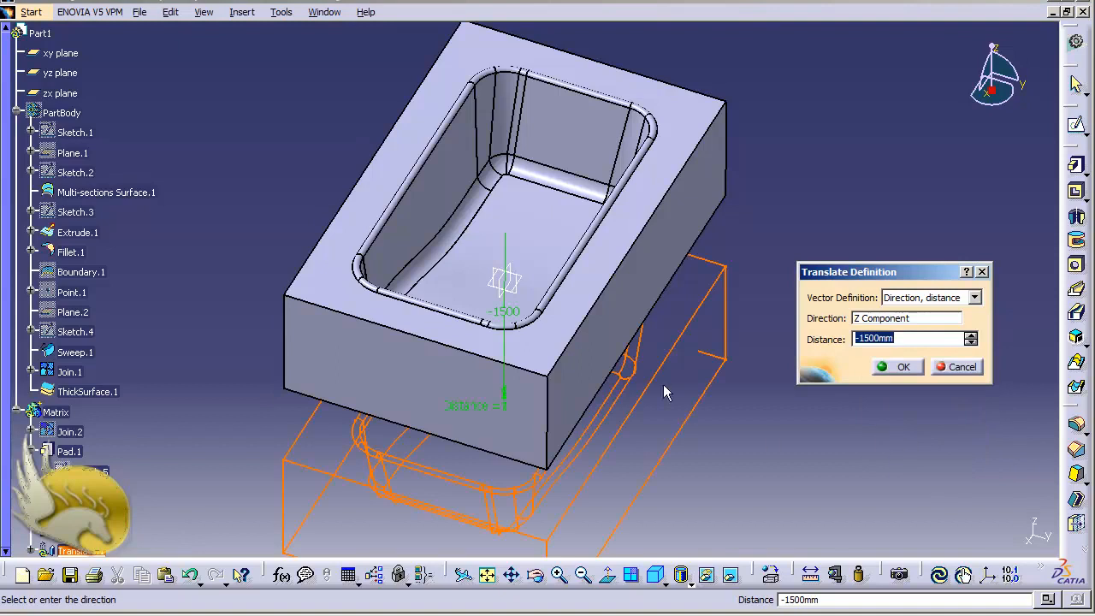
left_click(895, 368)
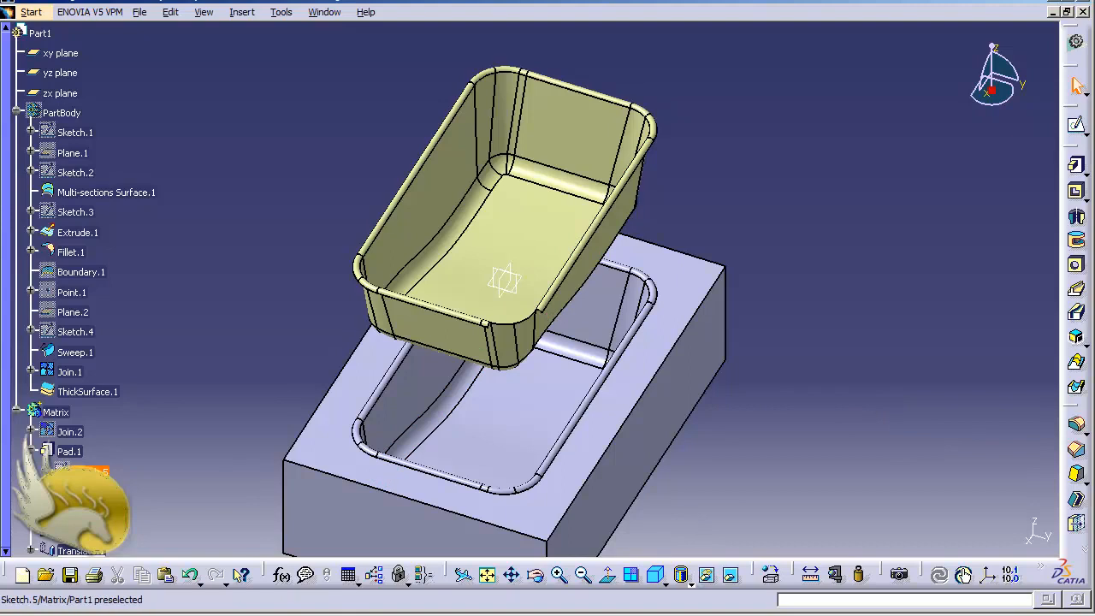
Hide the Offset.1 surface in the Matrix body.
right_click(75, 492)
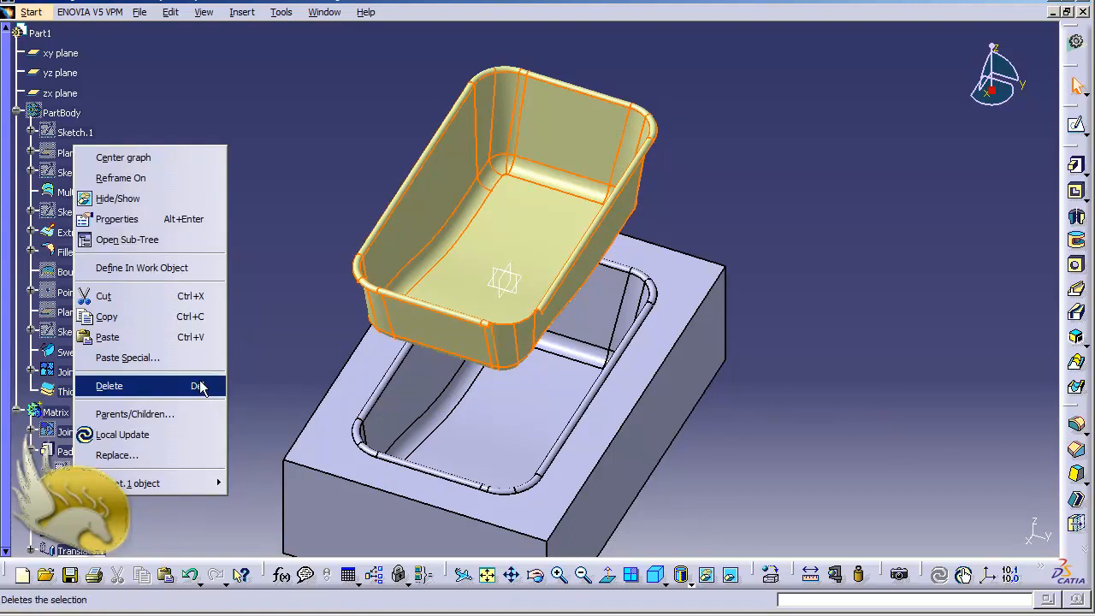
left_click(180, 198)
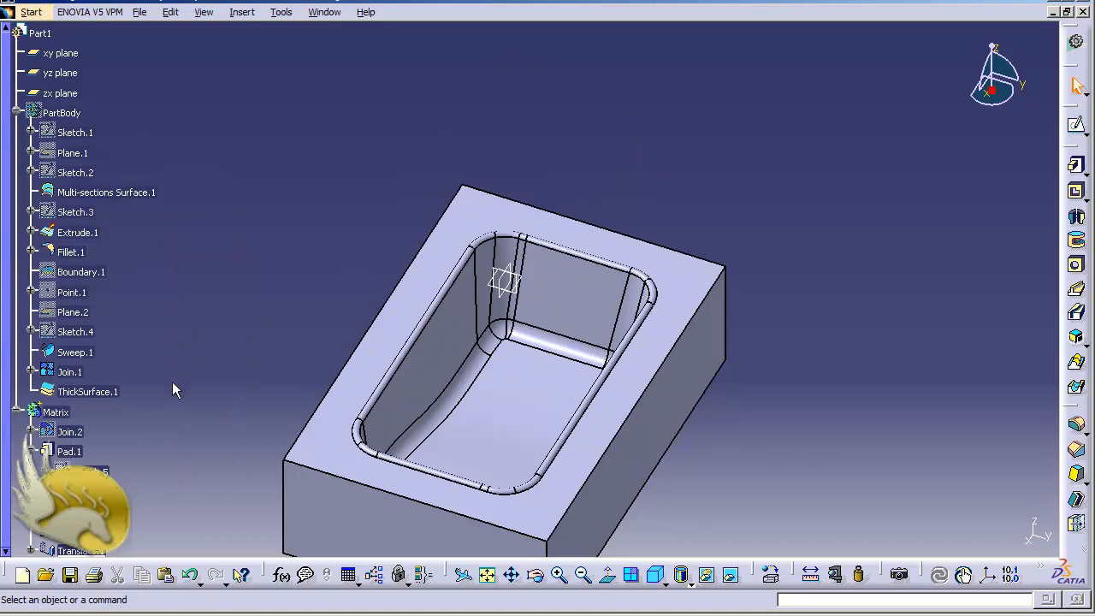
Check the definition of Translate.1 without changing it and delete the feature from the Matrix body.
scroll(160, 404, "down", 1)
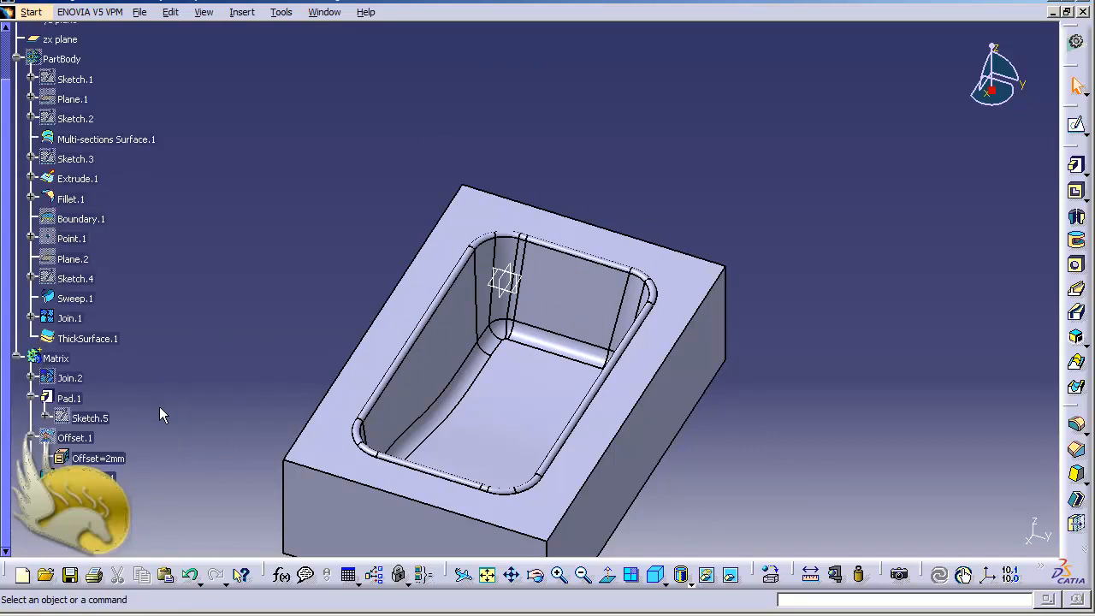
double_click(81, 518)
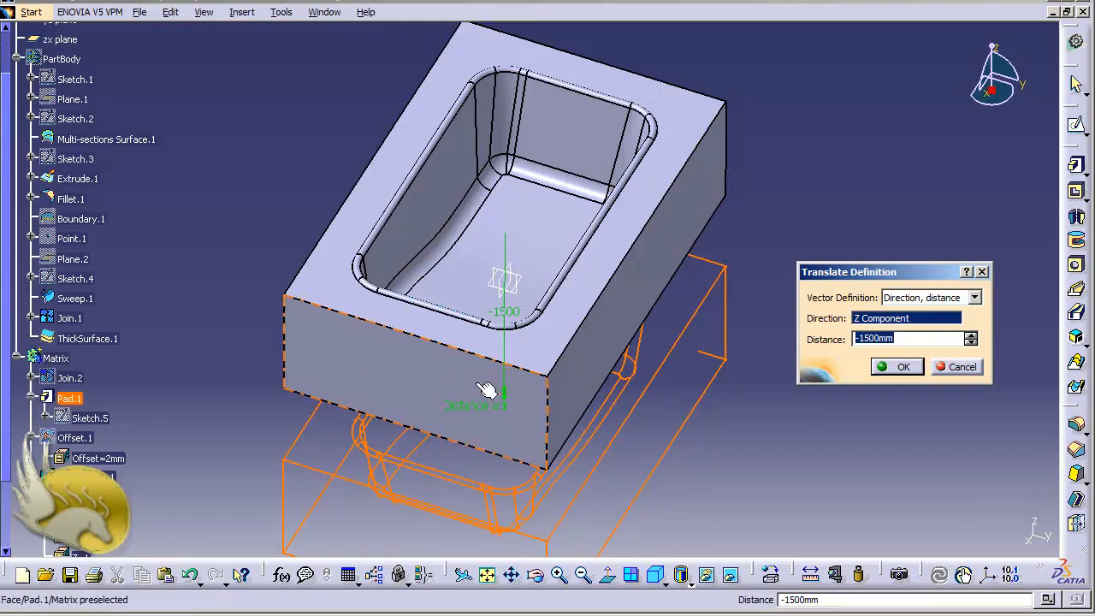
left_click(954, 371)
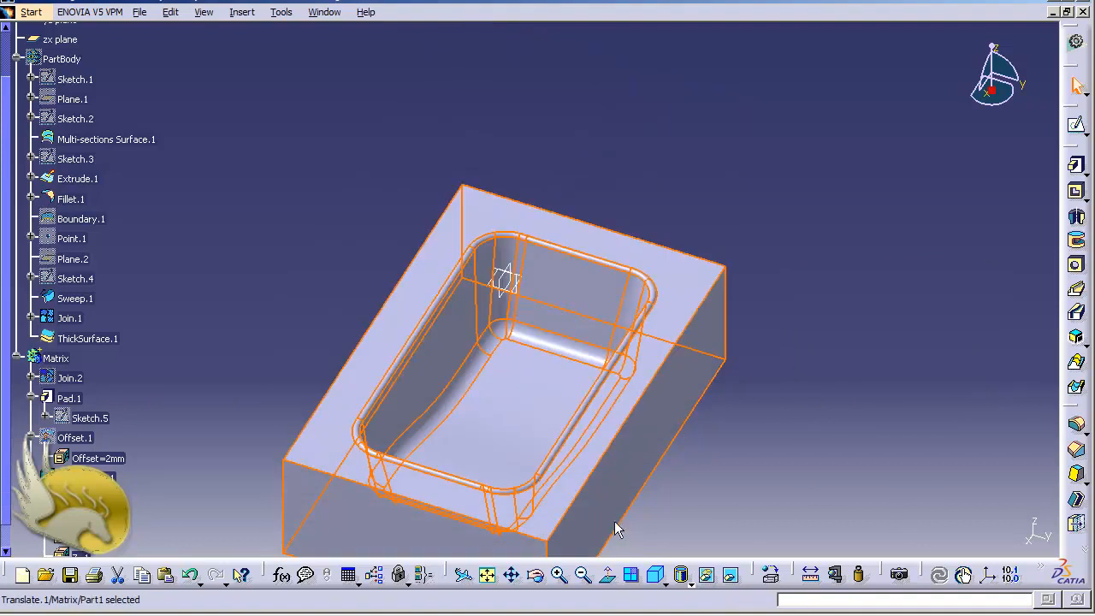
right_click(85, 479)
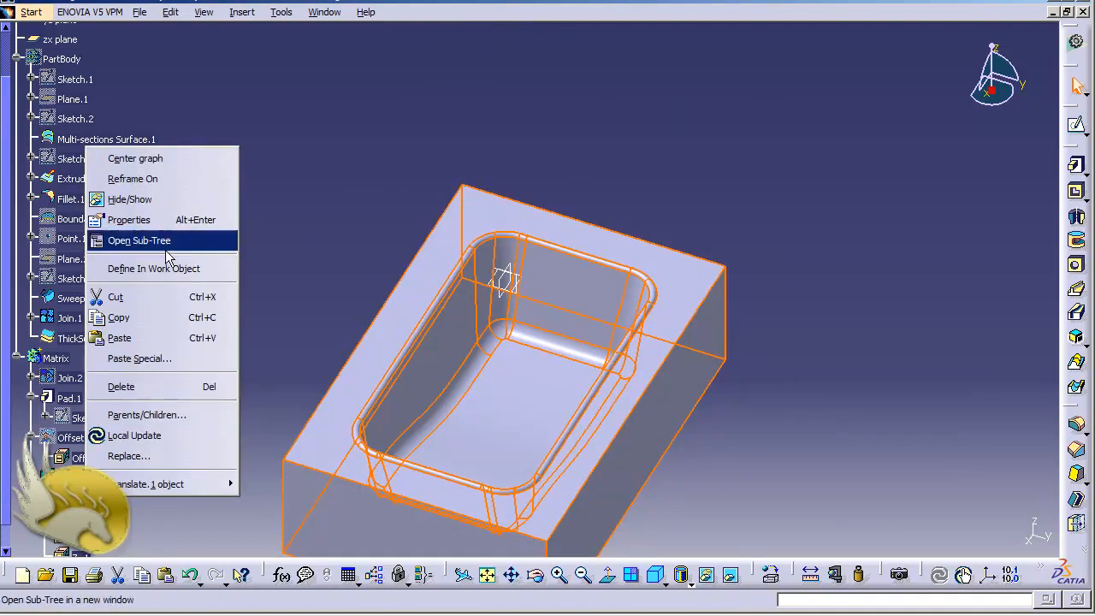
left_click(163, 389)
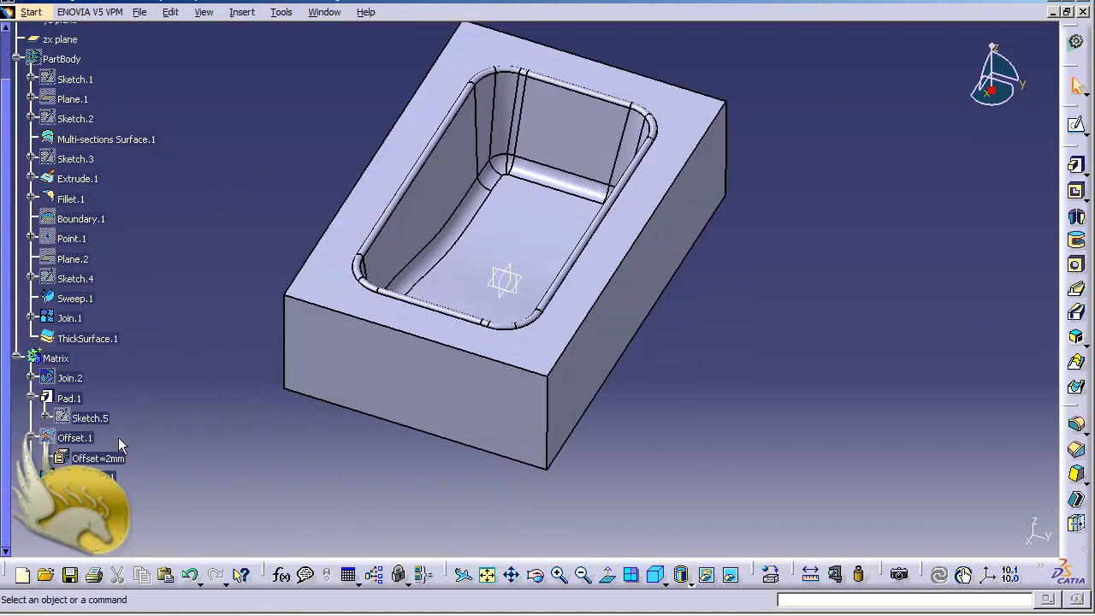
Translate the Matrix body by -1500 mm along the Z component, keeping the transformation specifications.
left_click(55, 357)
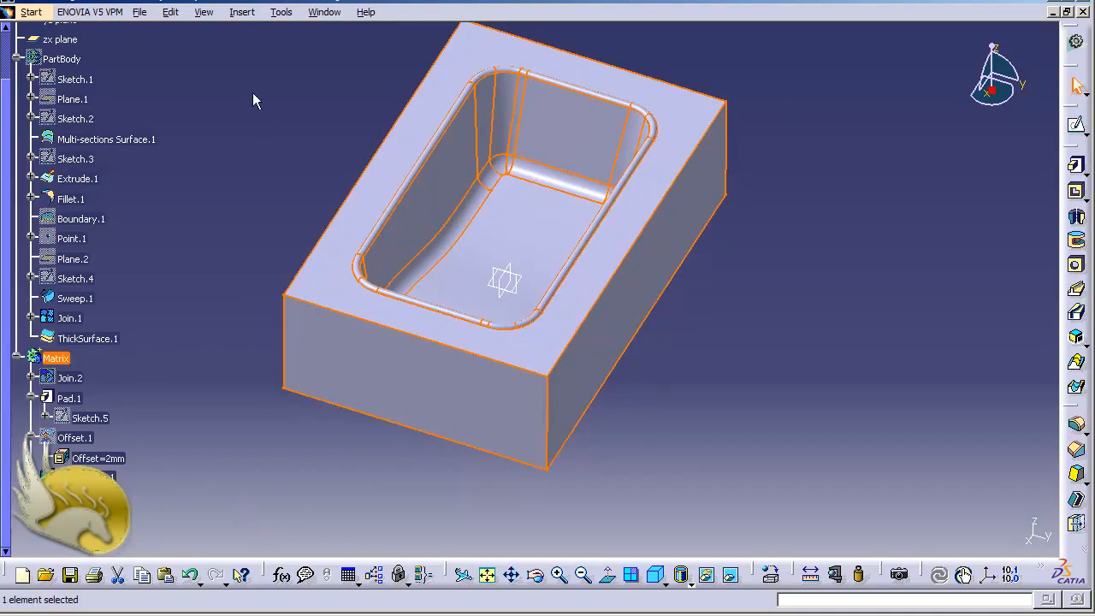
left_click(242, 12)
mouse_move(323, 308)
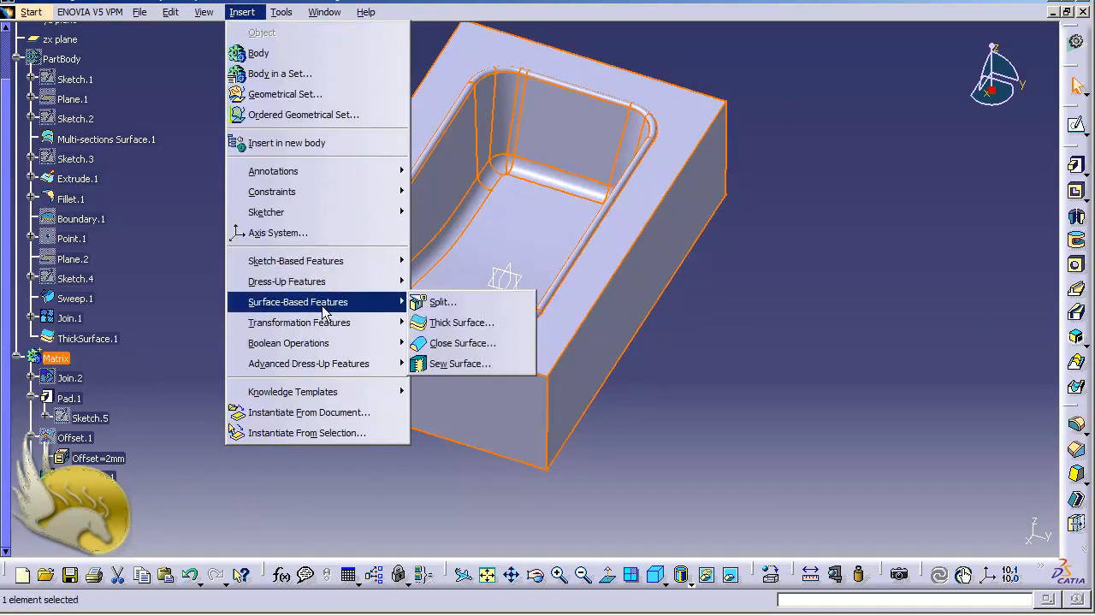
left_click(454, 320)
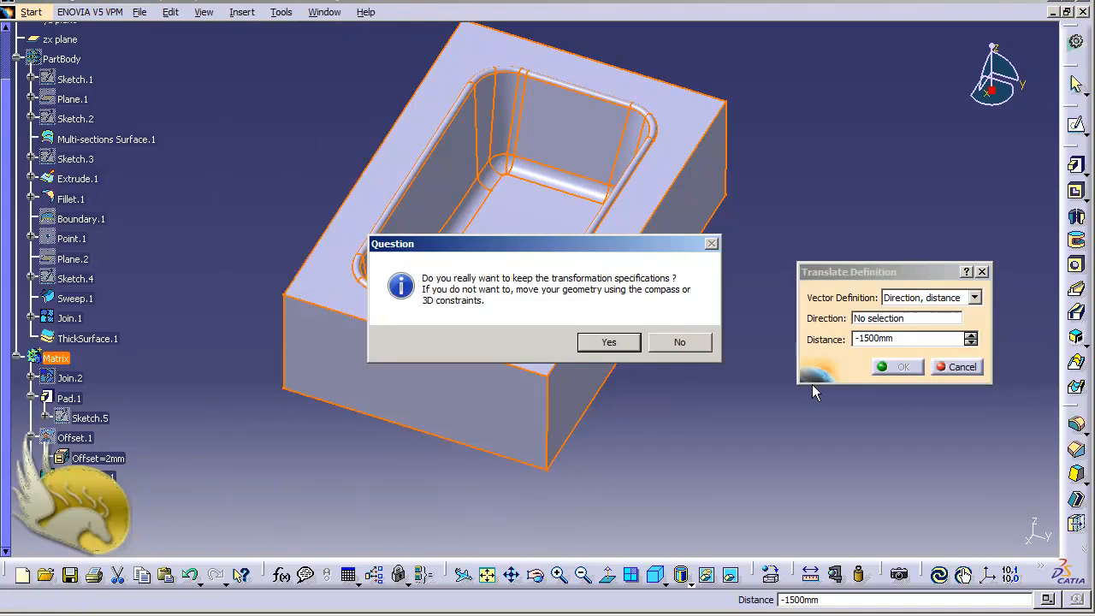
left_click(617, 349)
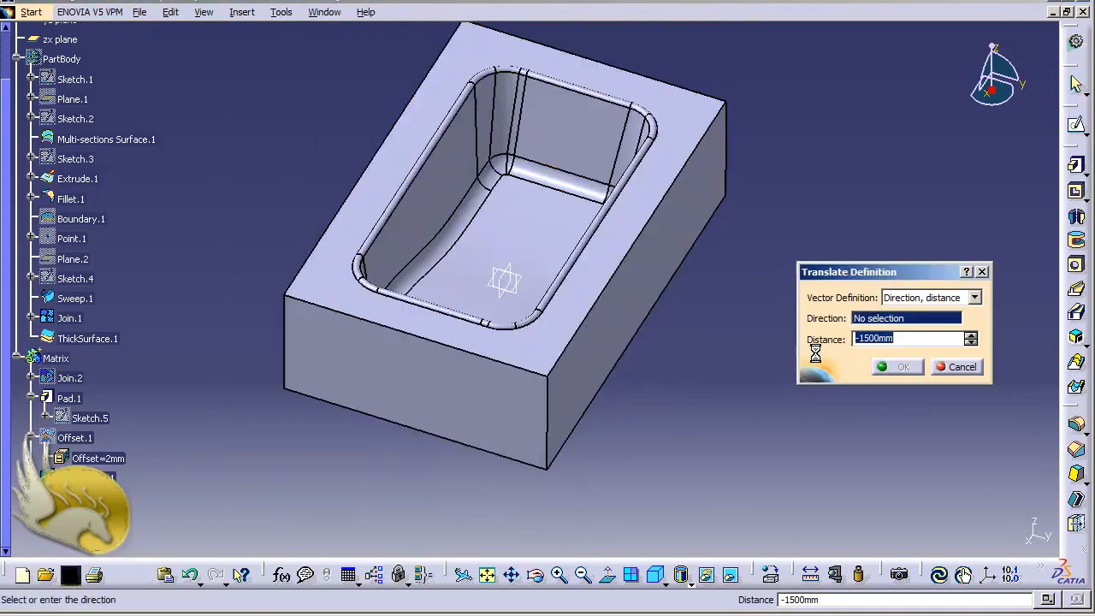
right_click(872, 316)
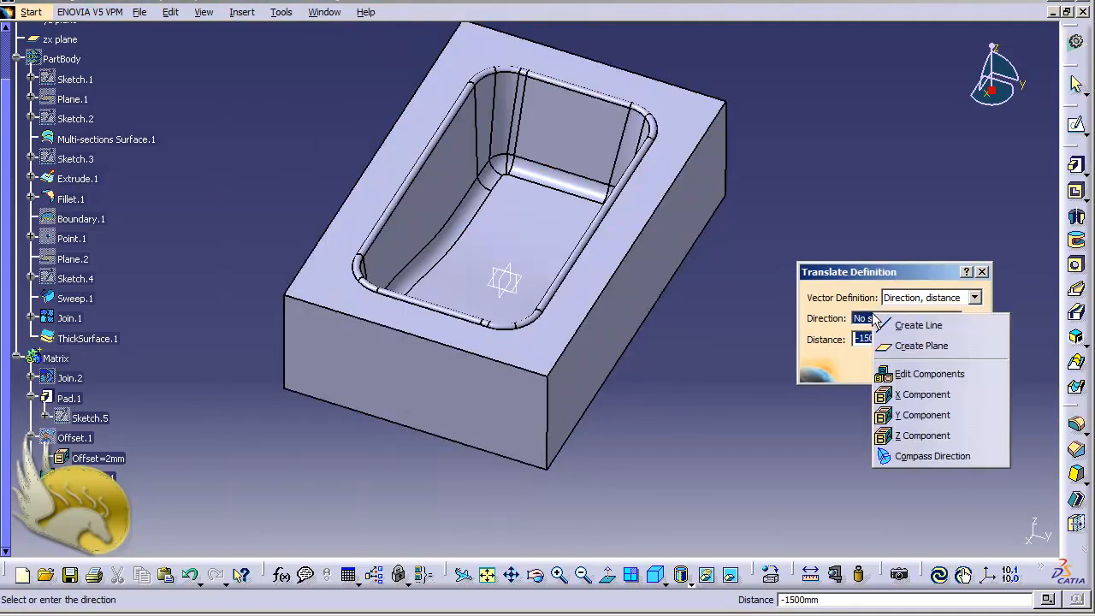
left_click(907, 435)
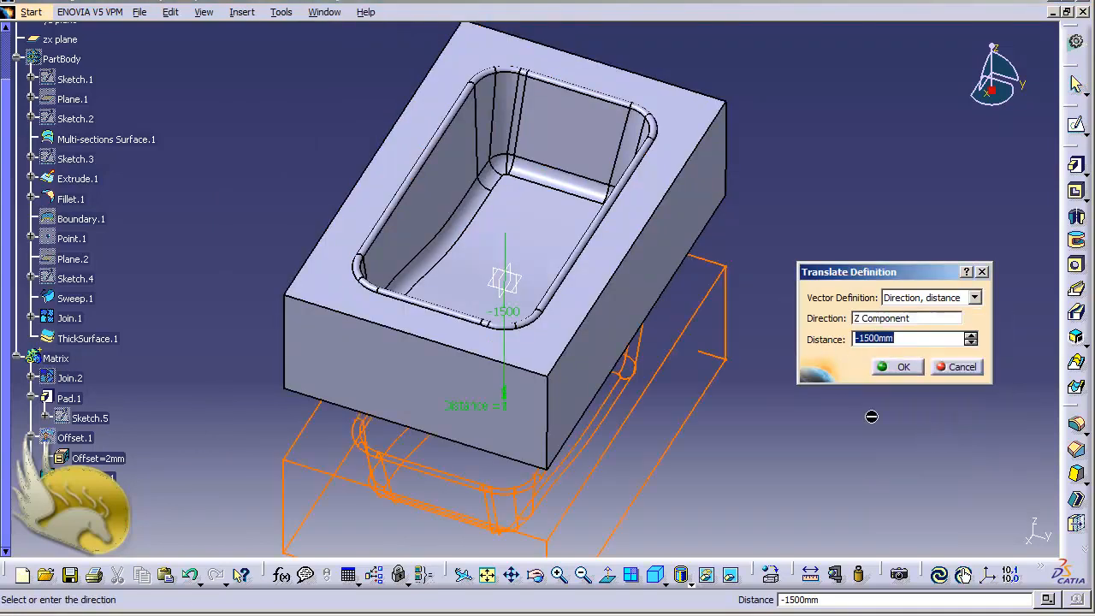
left_click(900, 368)
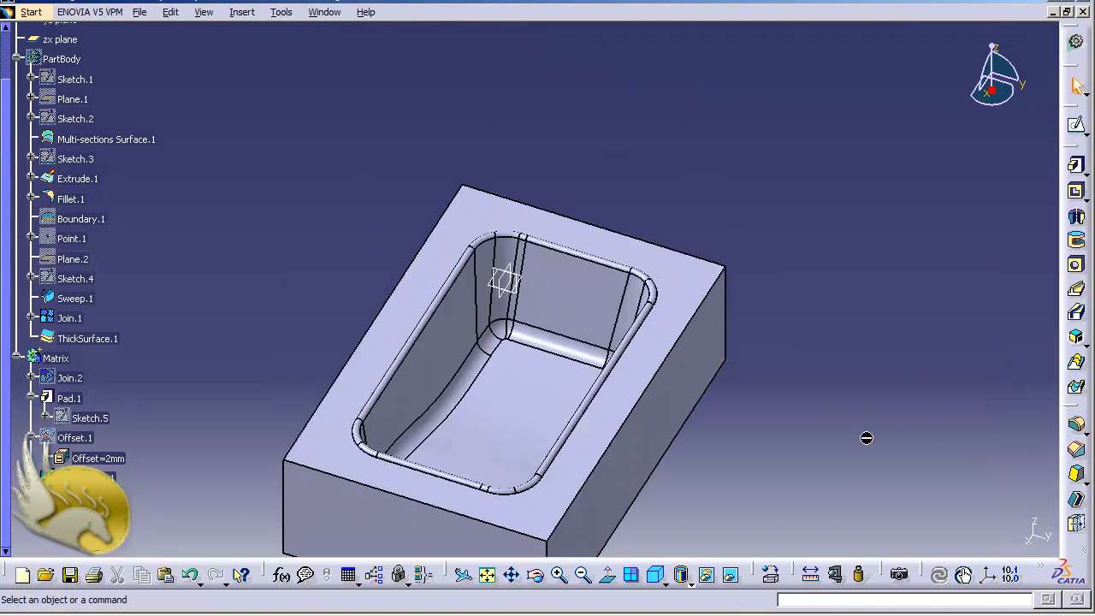
Hide the Matrix body and collapse its branch in the specification tree.
right_click(65, 360)
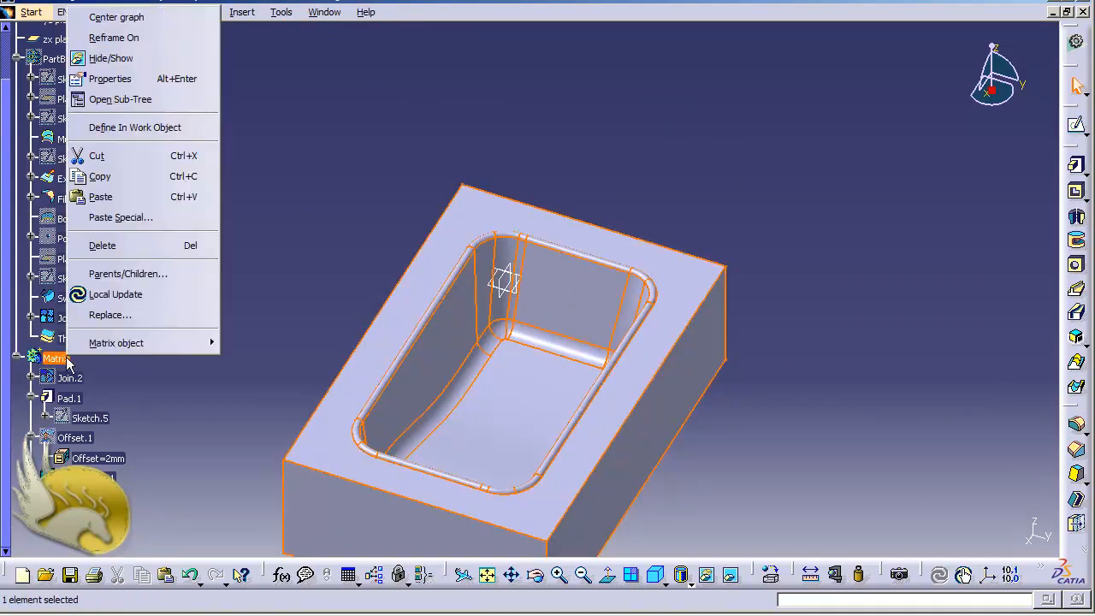
left_click(111, 58)
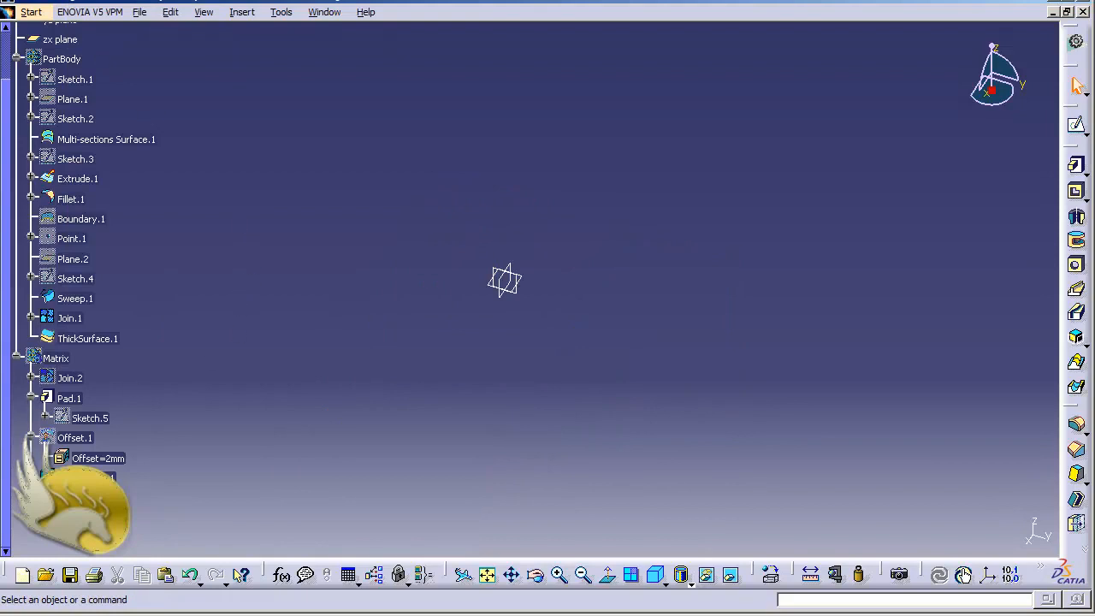
left_click(16, 357)
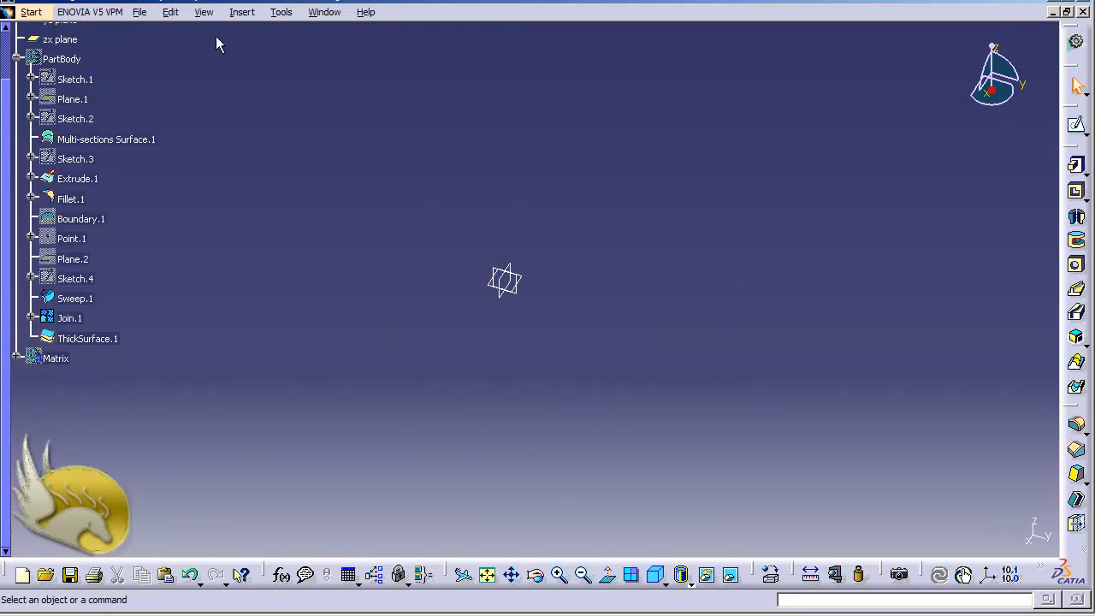
Insert a new body in the part and rename it Punch.
left_click(242, 12)
left_click(261, 52)
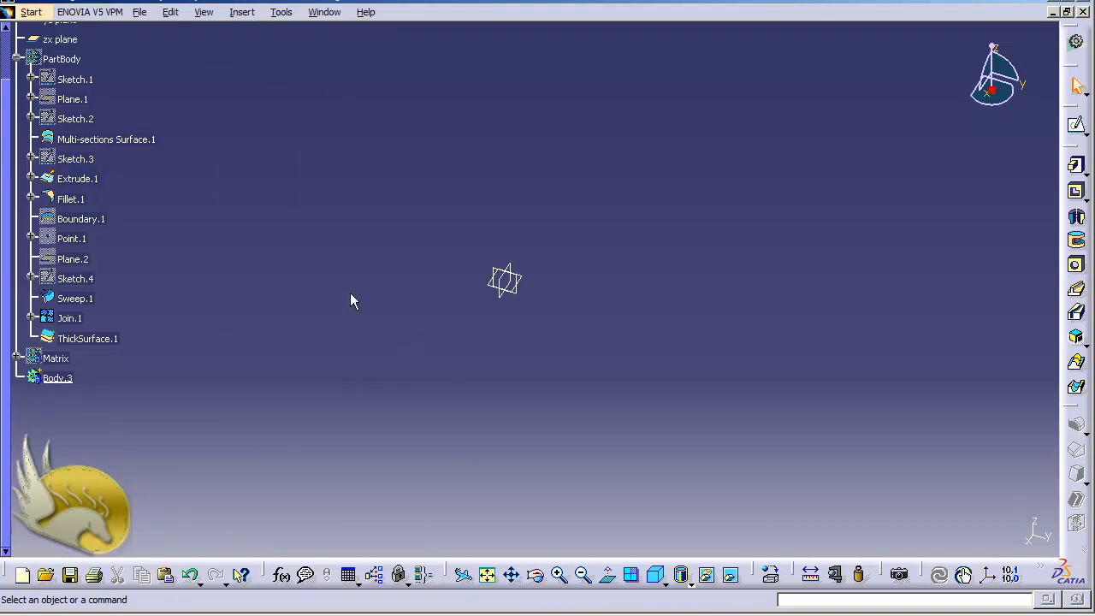
right_click(77, 385)
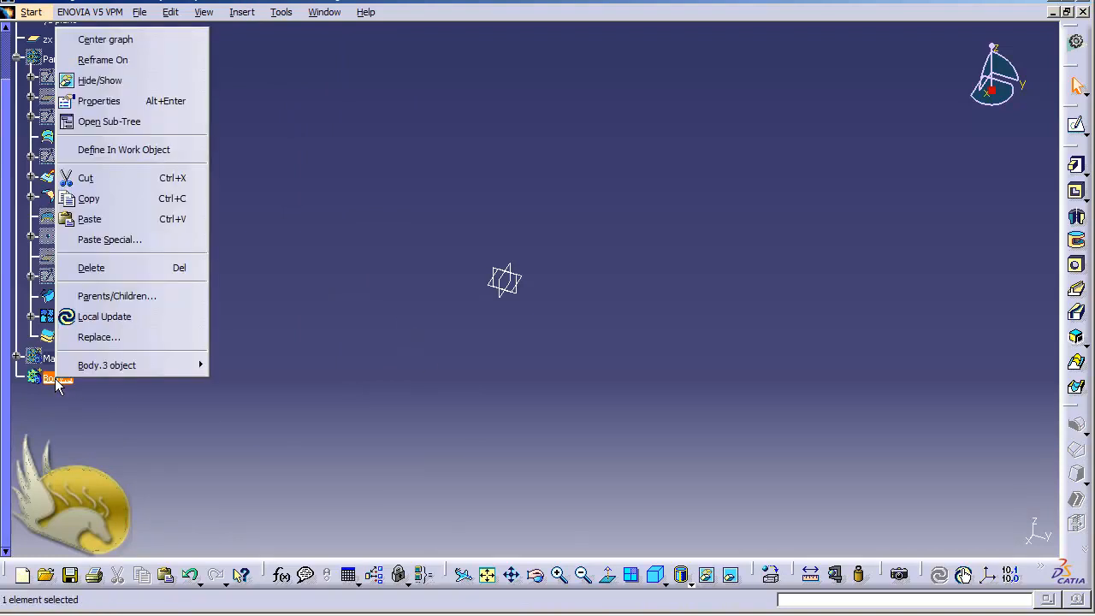
left_click(103, 100)
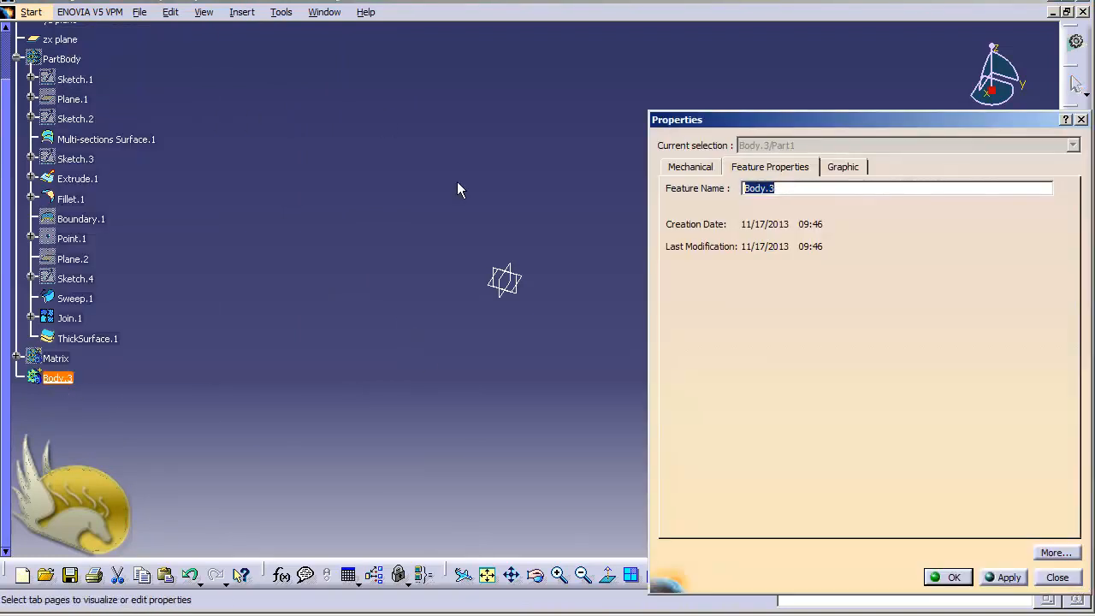
type("Punch")
key("Return")
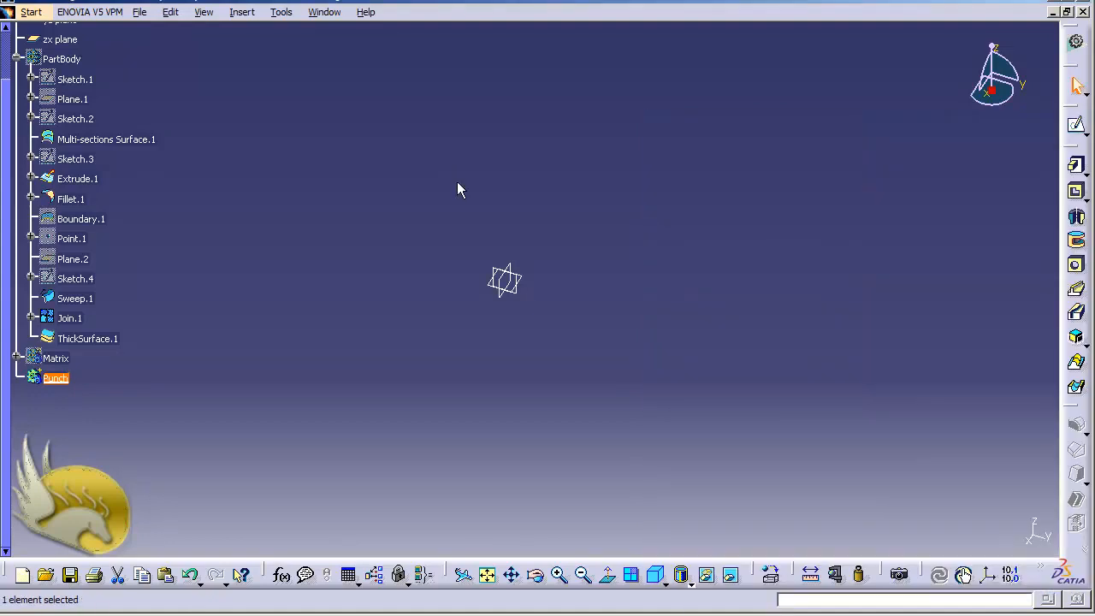
Copy the Join.1 surface from PartBody and paste it into the Punch body.
right_click(72, 319)
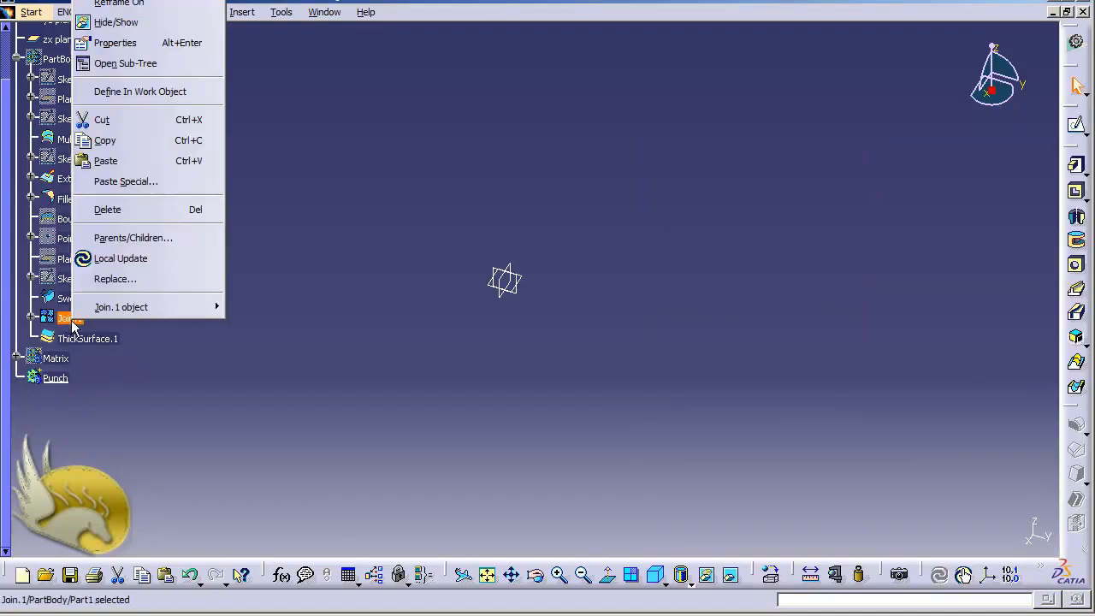
left_click(104, 140)
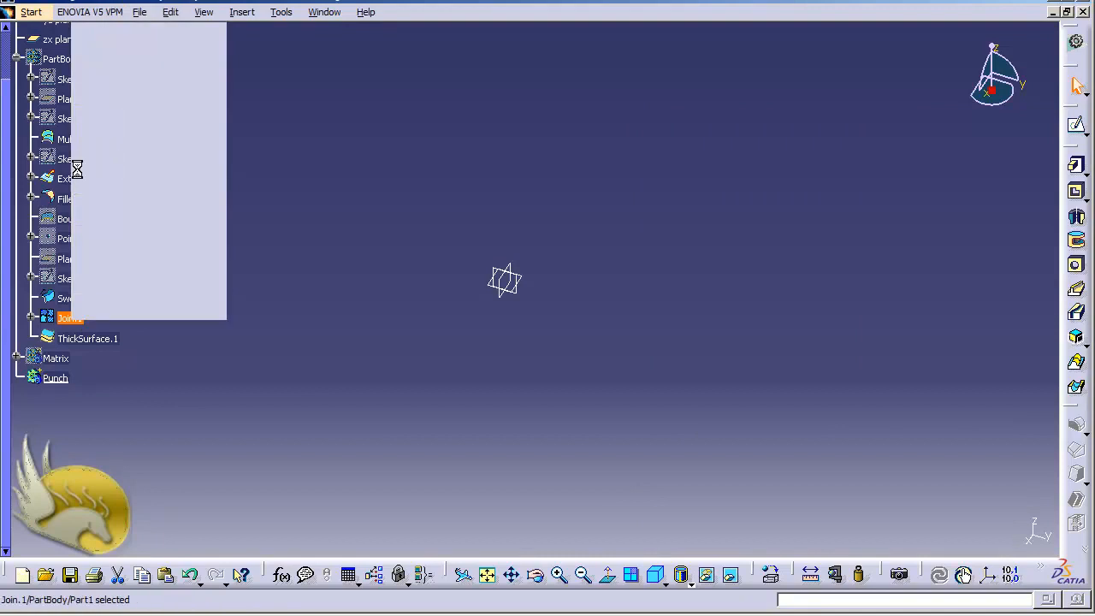
right_click(62, 379)
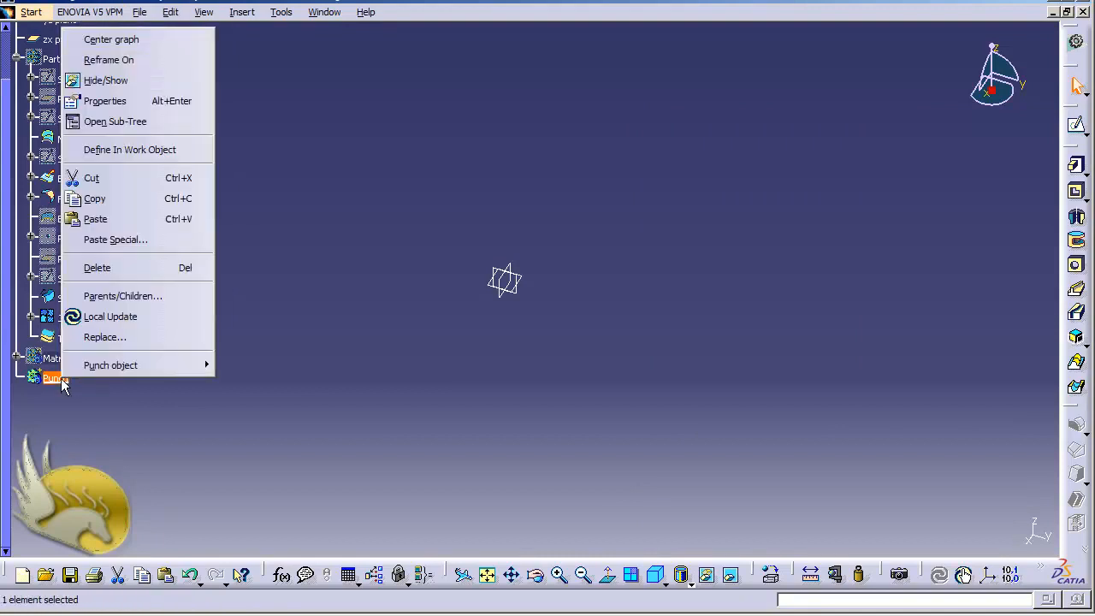
left_click(96, 219)
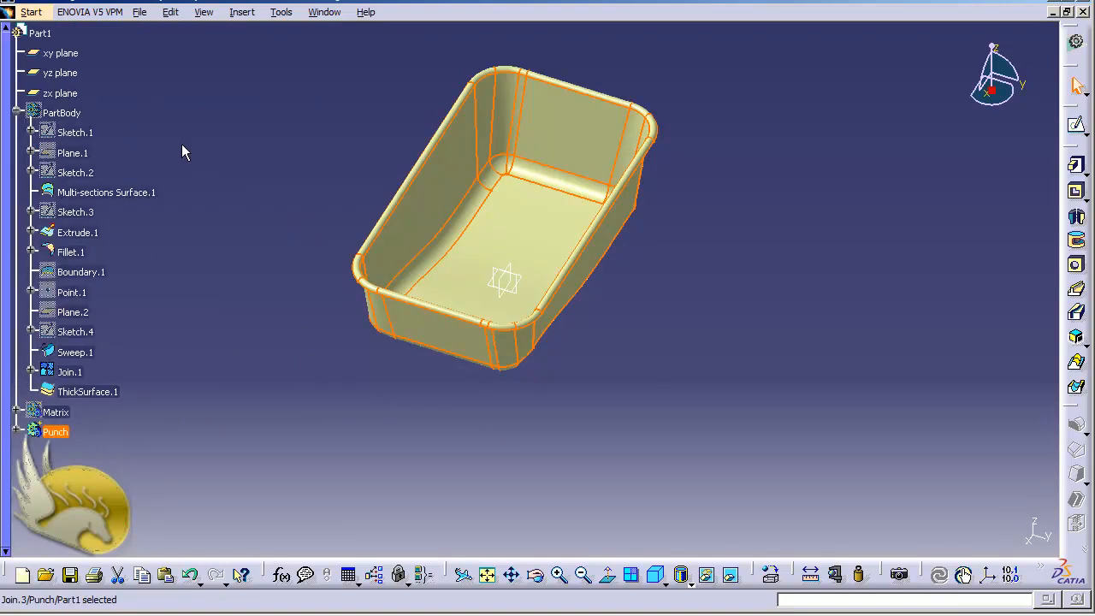
Sketch a rectangle enclosing the whole tray outline on the xy plane and pad it 750 mm upward in the Punch body.
left_click(65, 53)
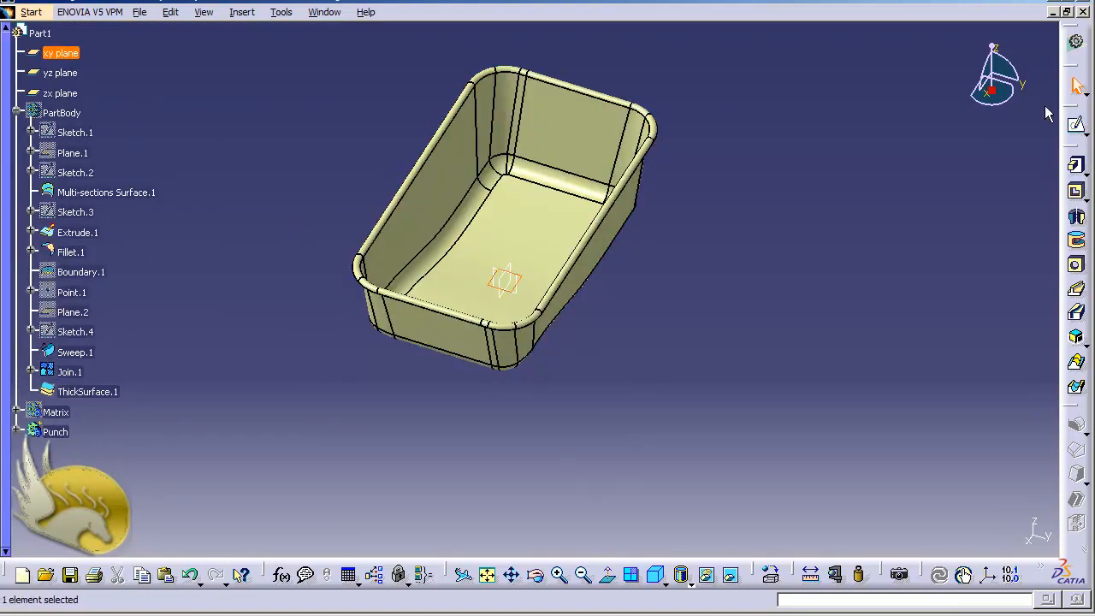
left_click(1076, 126)
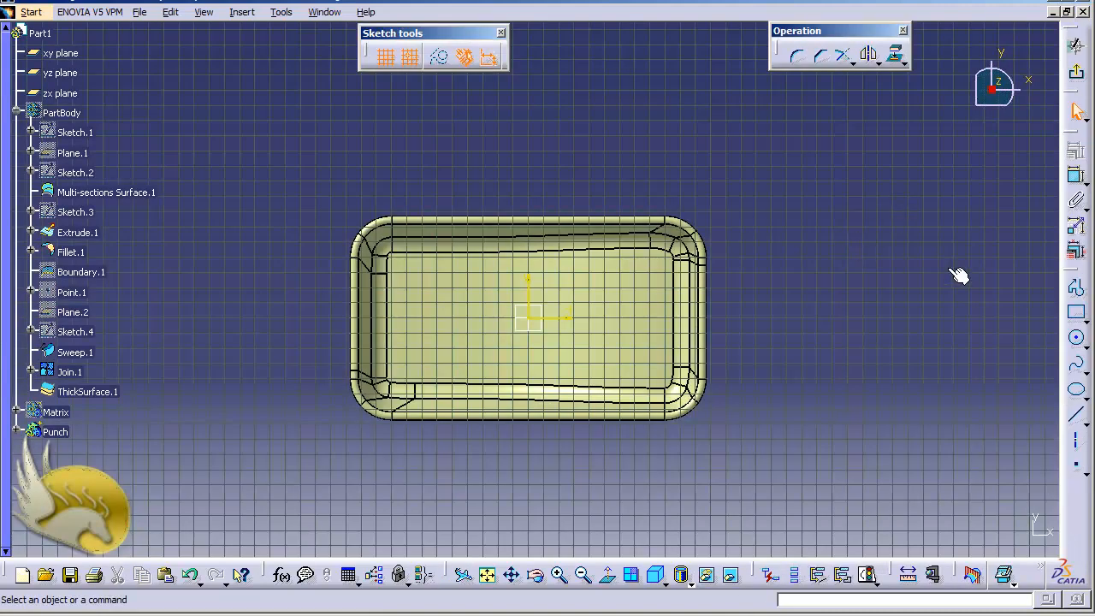
left_click(1076, 313)
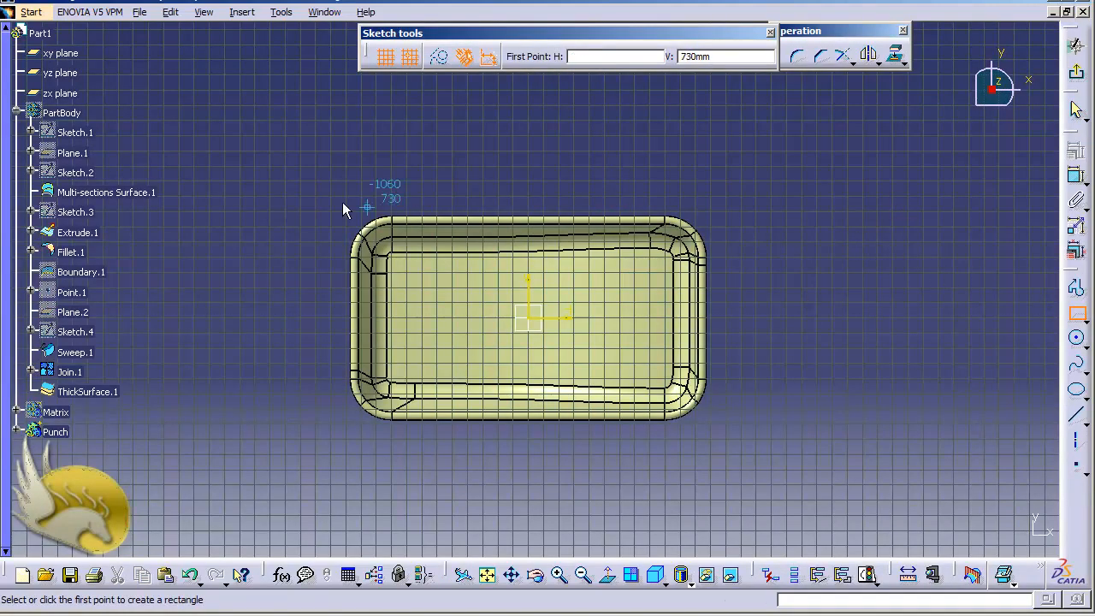
left_click(310, 179)
left_click(768, 469)
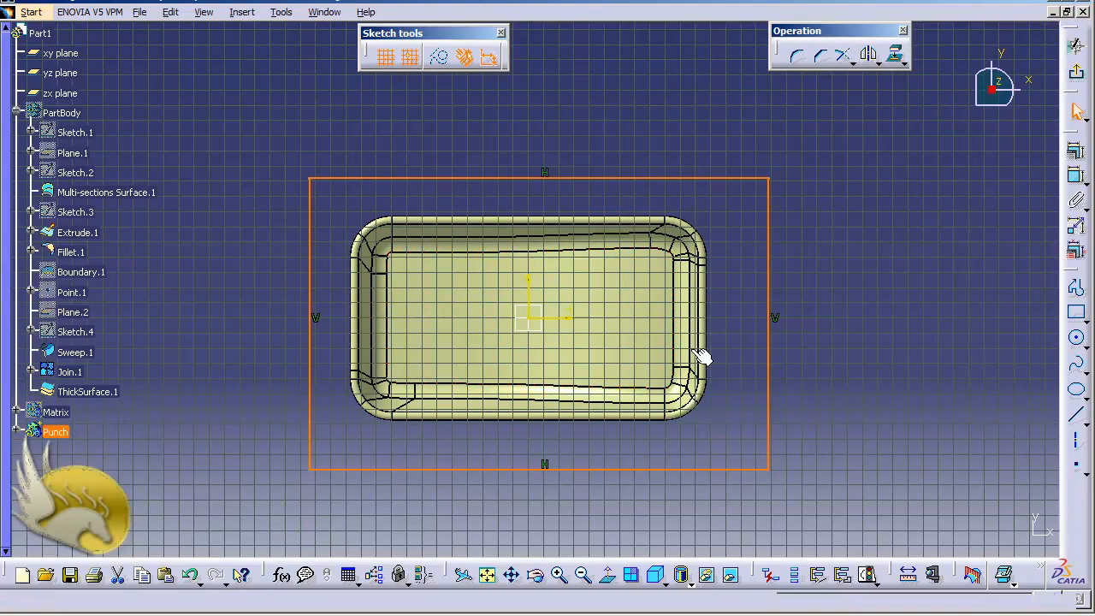
left_click(1075, 74)
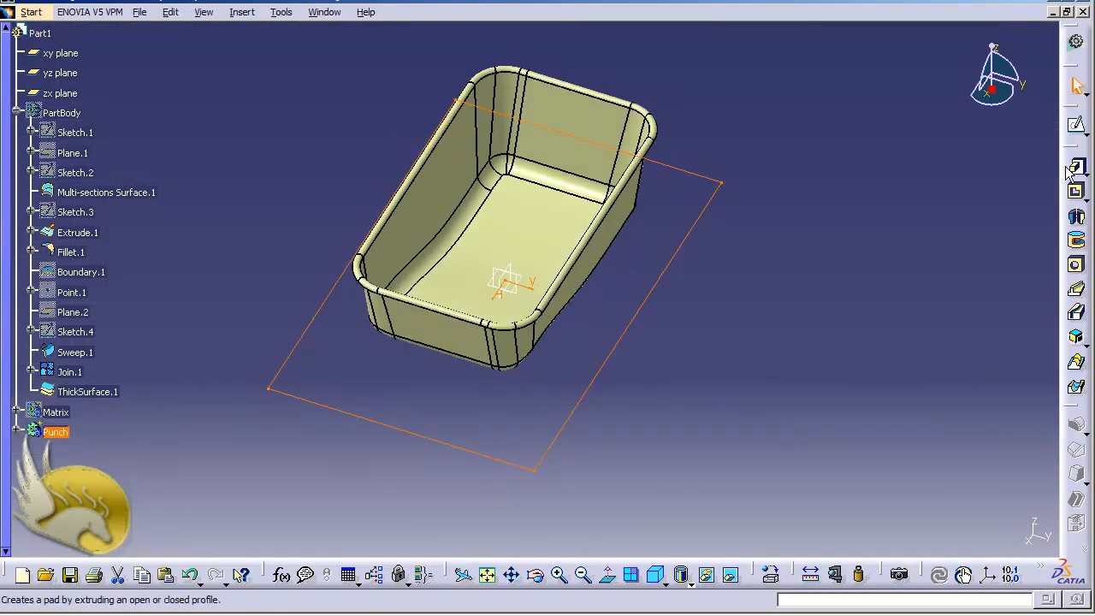
left_click(1075, 164)
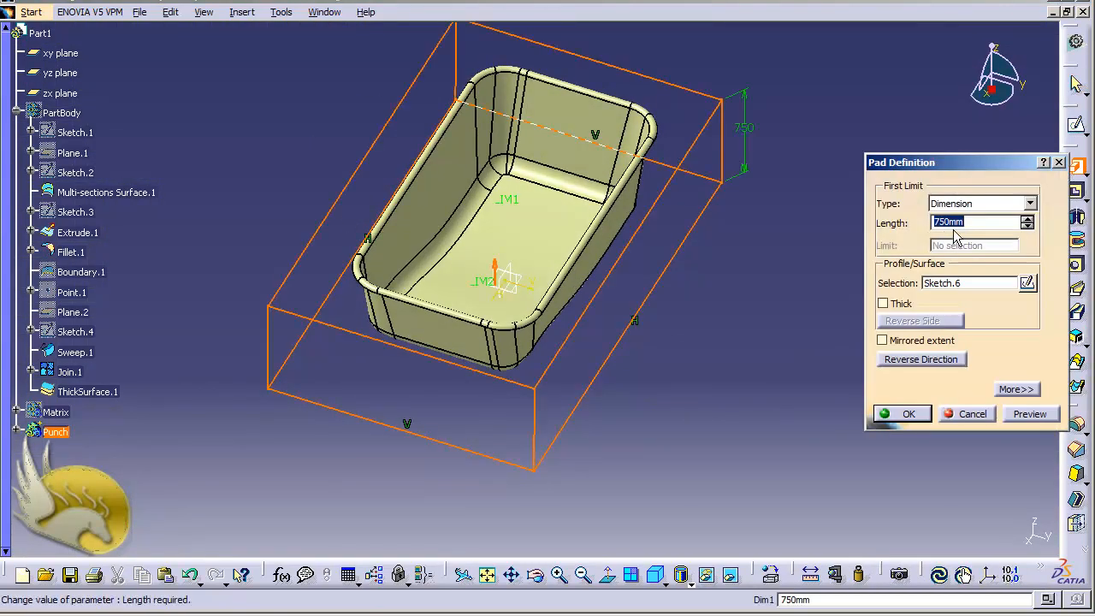
left_click(911, 415)
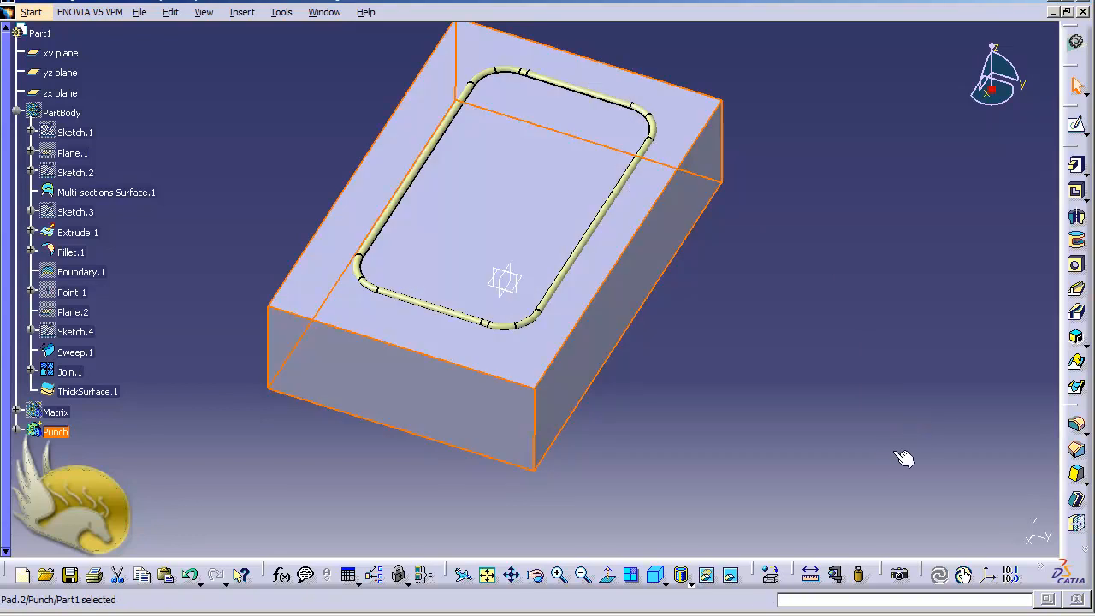
Switch to the Generative Shape Design workbench and offset the Punch body's Join.3 surface by 1 mm.
left_click(31, 12)
mouse_move(134, 75)
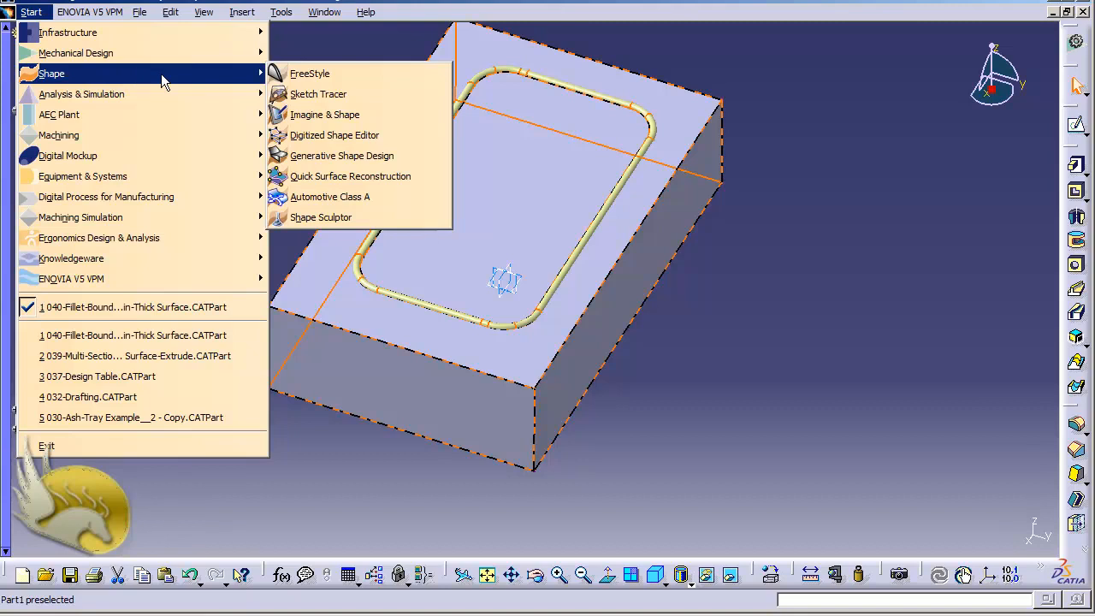
left_click(355, 165)
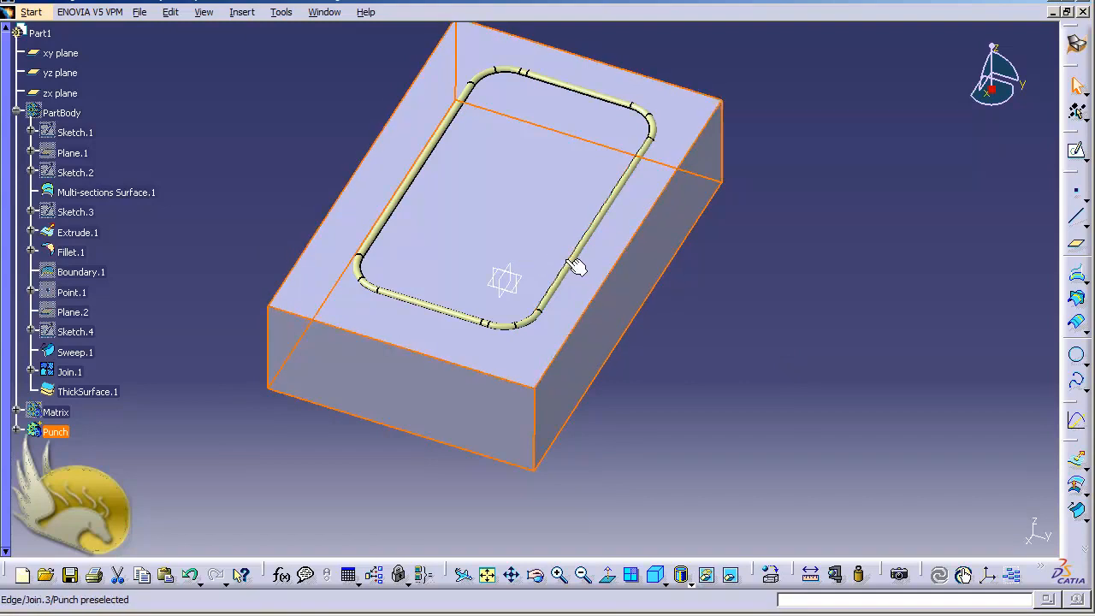
left_click(508, 230)
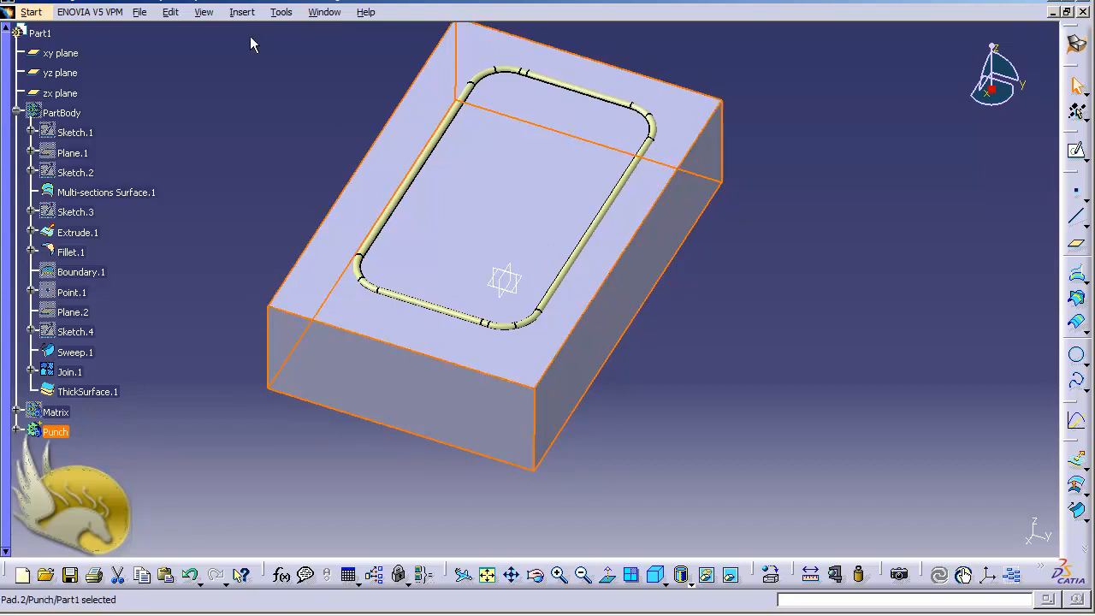
left_click(240, 16)
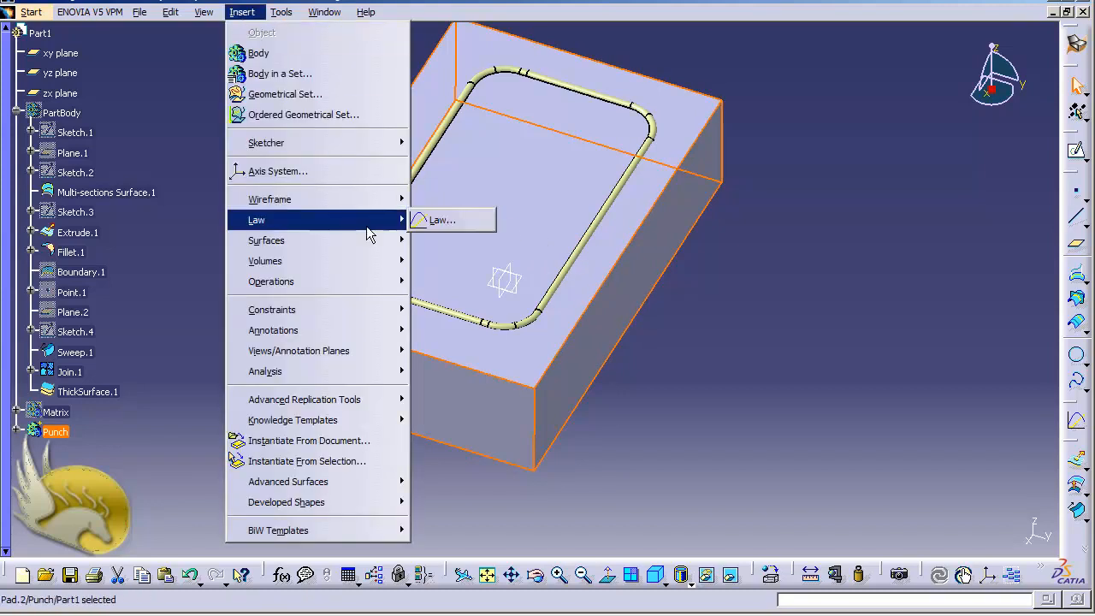
mouse_move(371, 248)
mouse_move(385, 319)
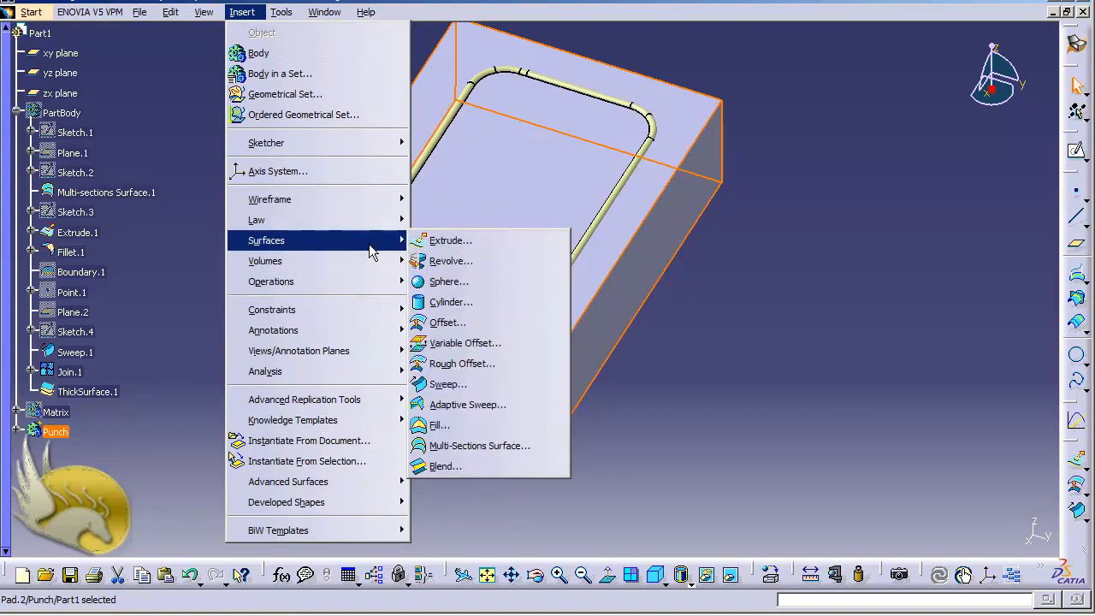
left_click(445, 322)
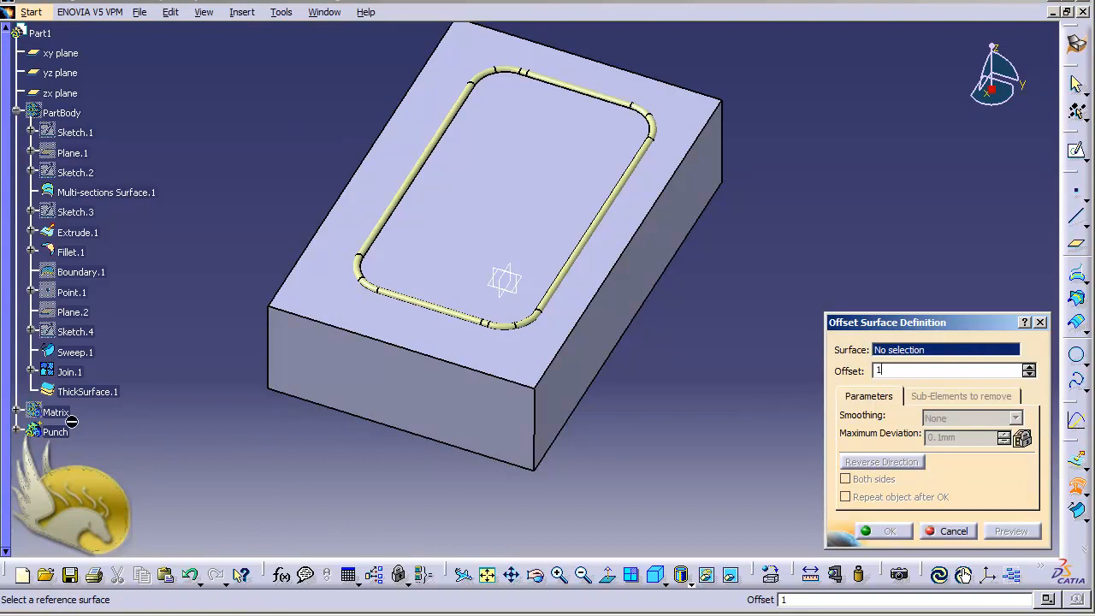
left_click(16, 433)
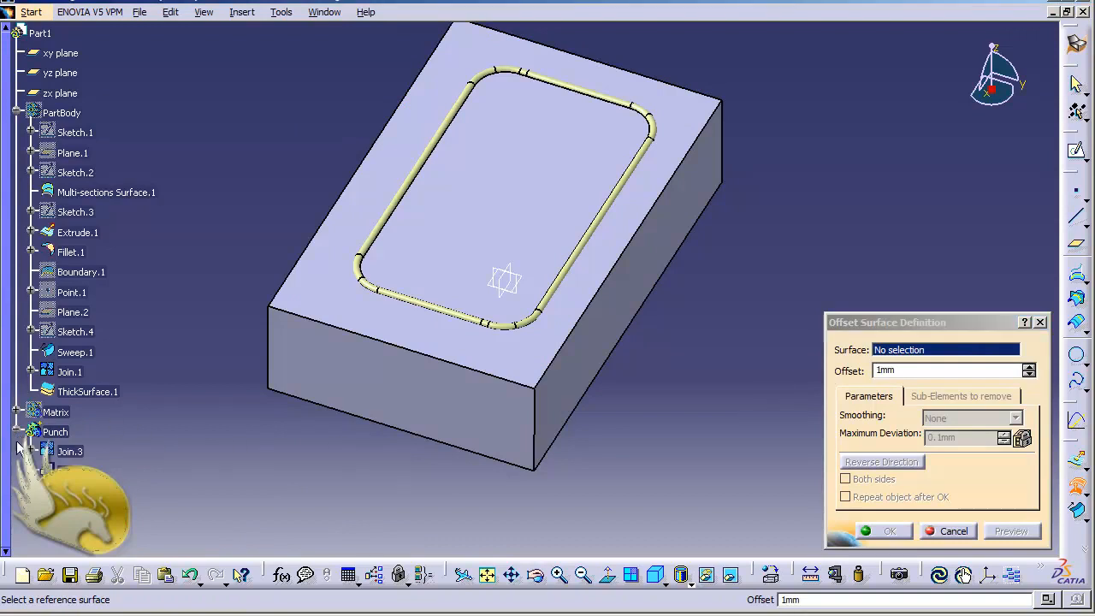
left_click(69, 451)
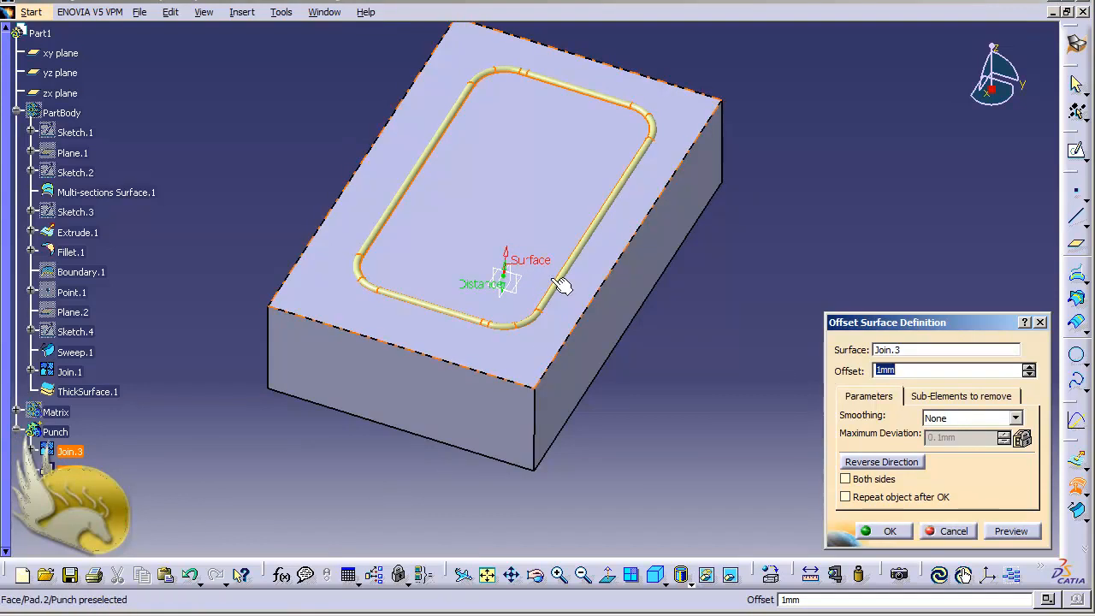
left_click(1002, 531)
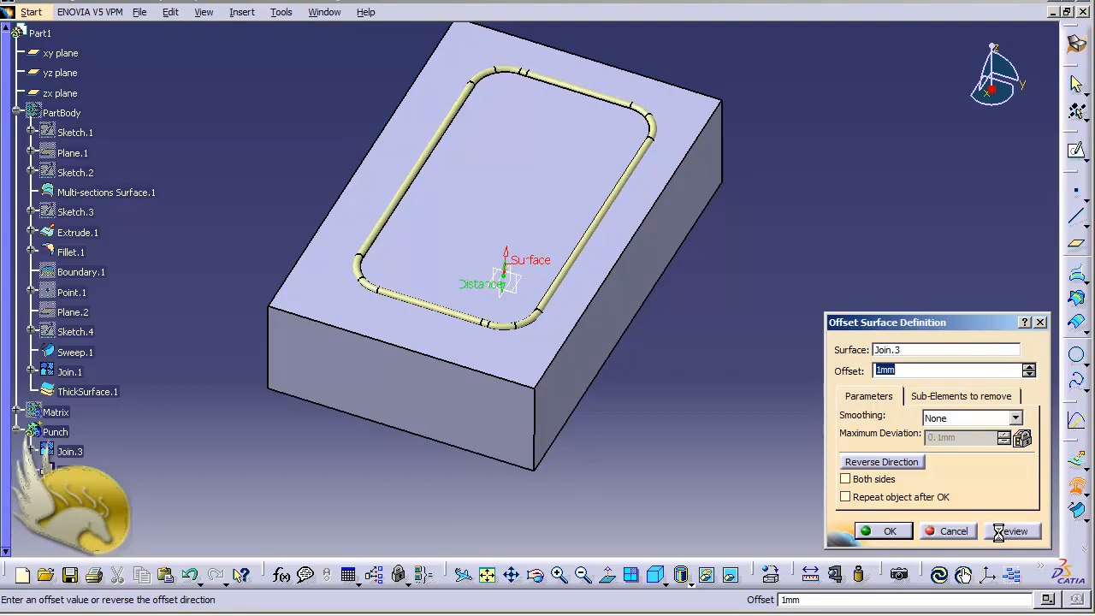
left_click(894, 532)
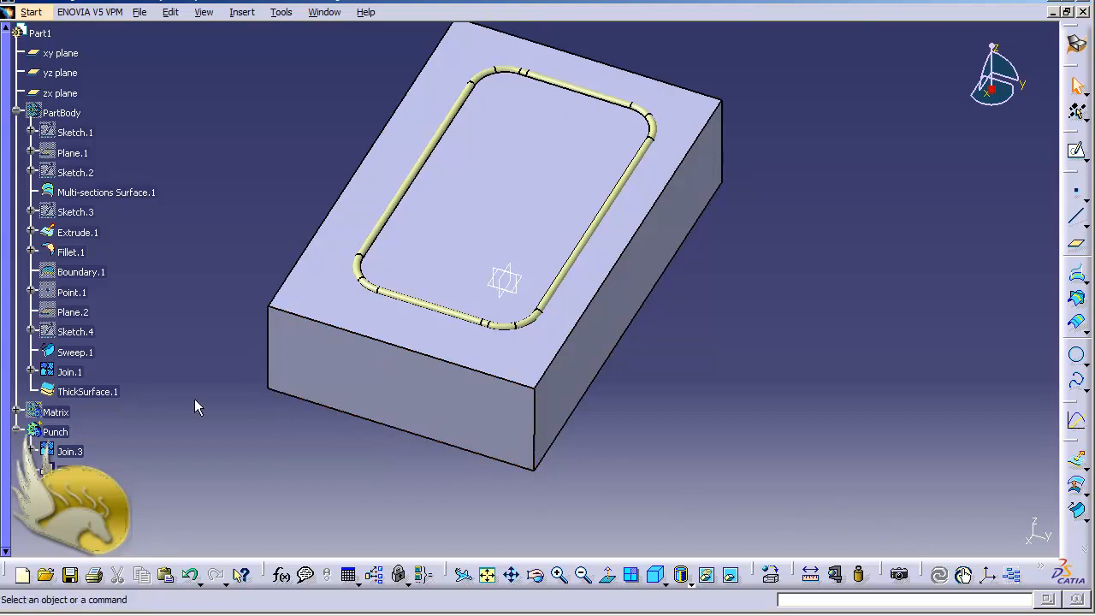
Return to the Part Design workbench and sew the offset surface into the Punch pad with Intersect body enabled.
left_click(35, 13)
mouse_move(103, 58)
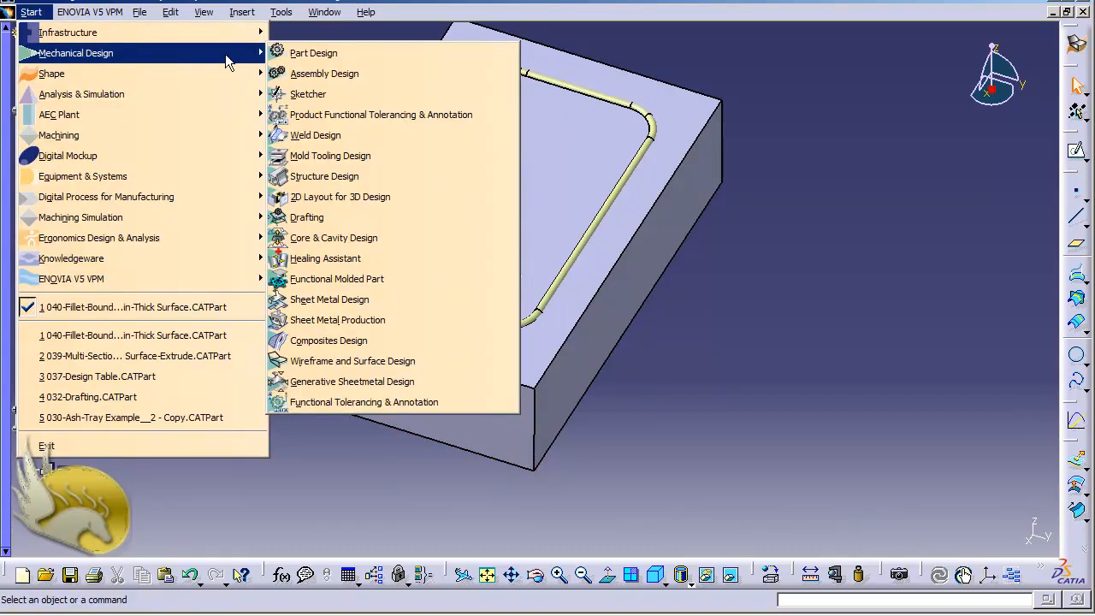
left_click(303, 55)
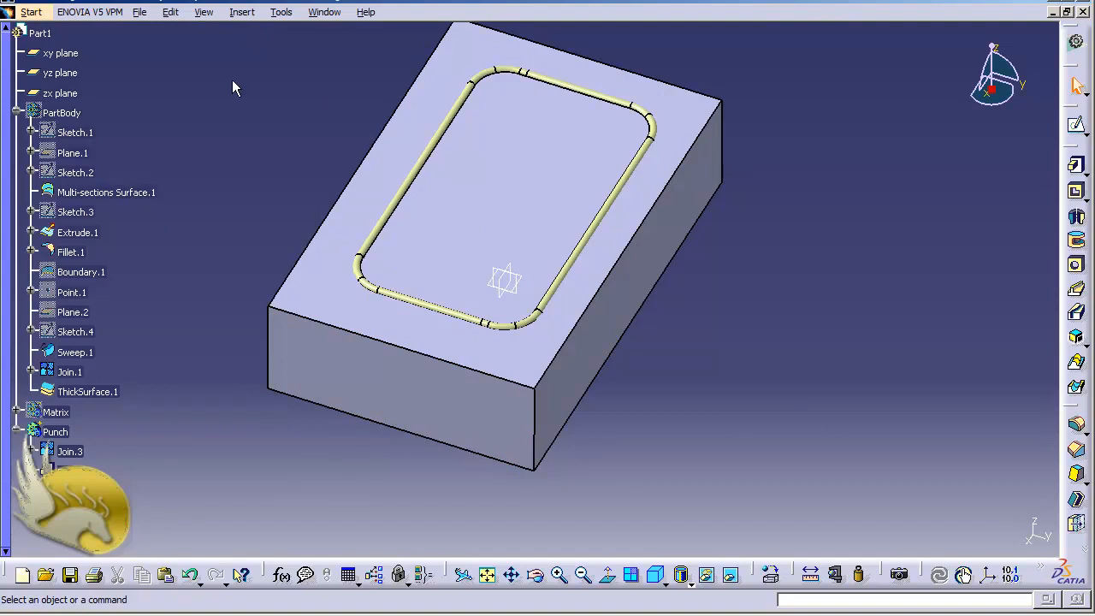
left_click(245, 16)
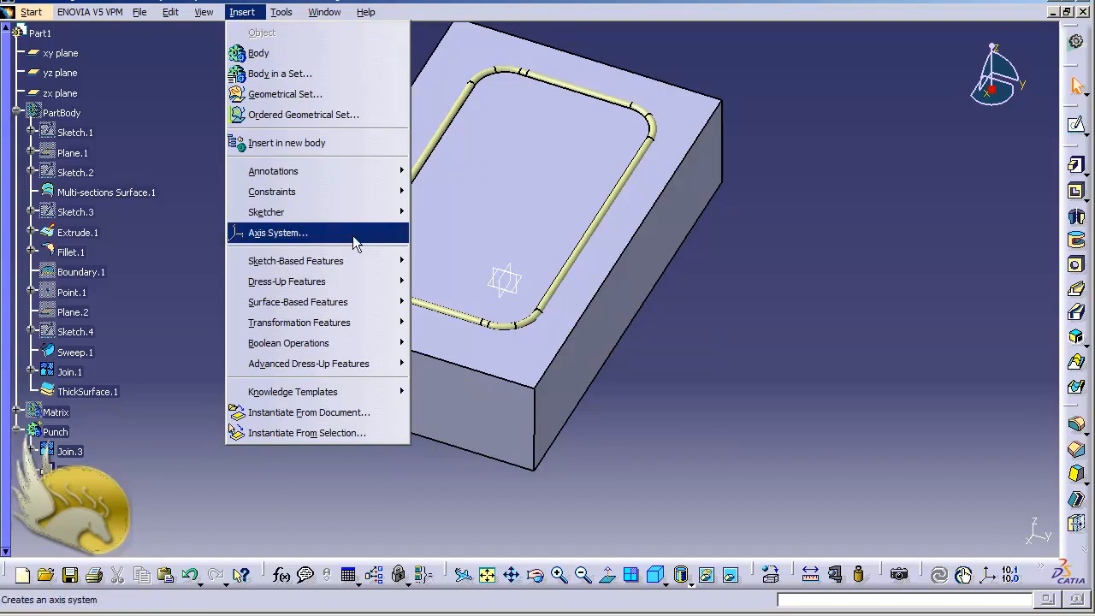
mouse_move(371, 301)
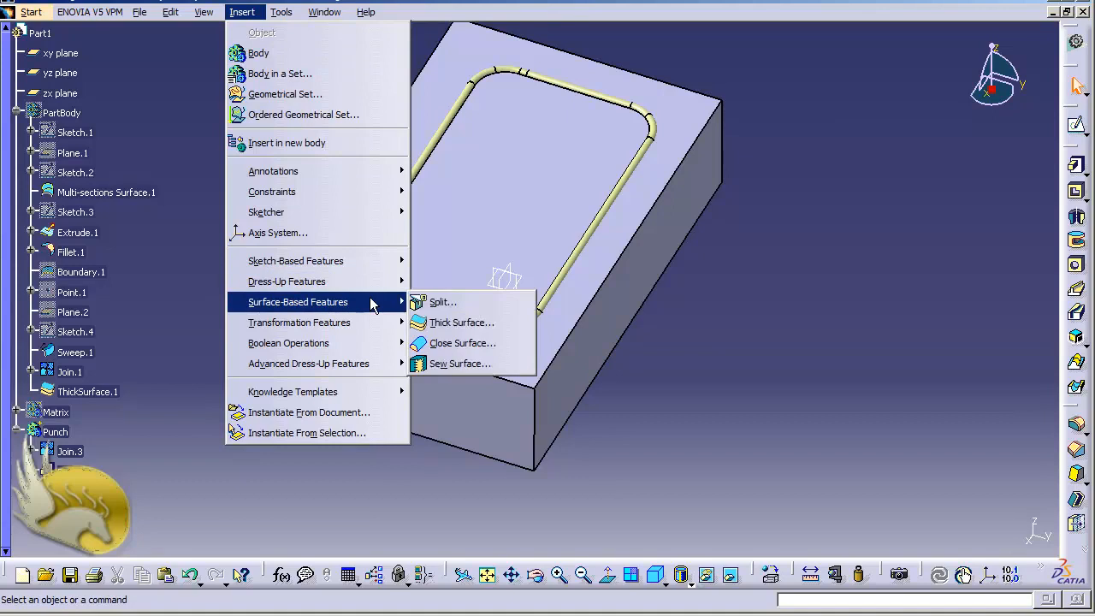
left_click(459, 364)
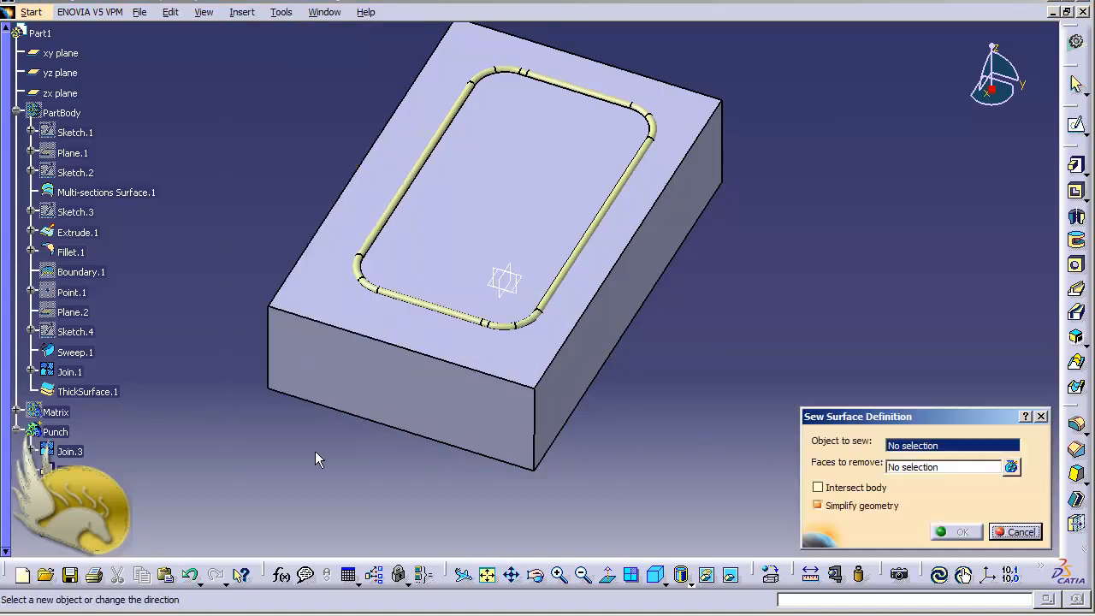
left_click(77, 512)
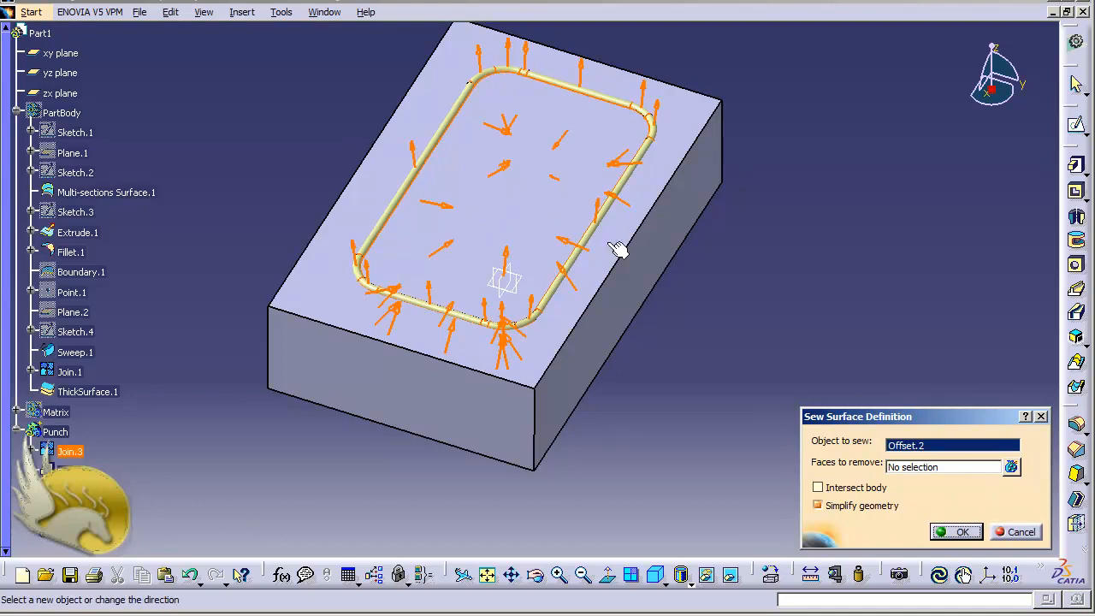
left_click(818, 488)
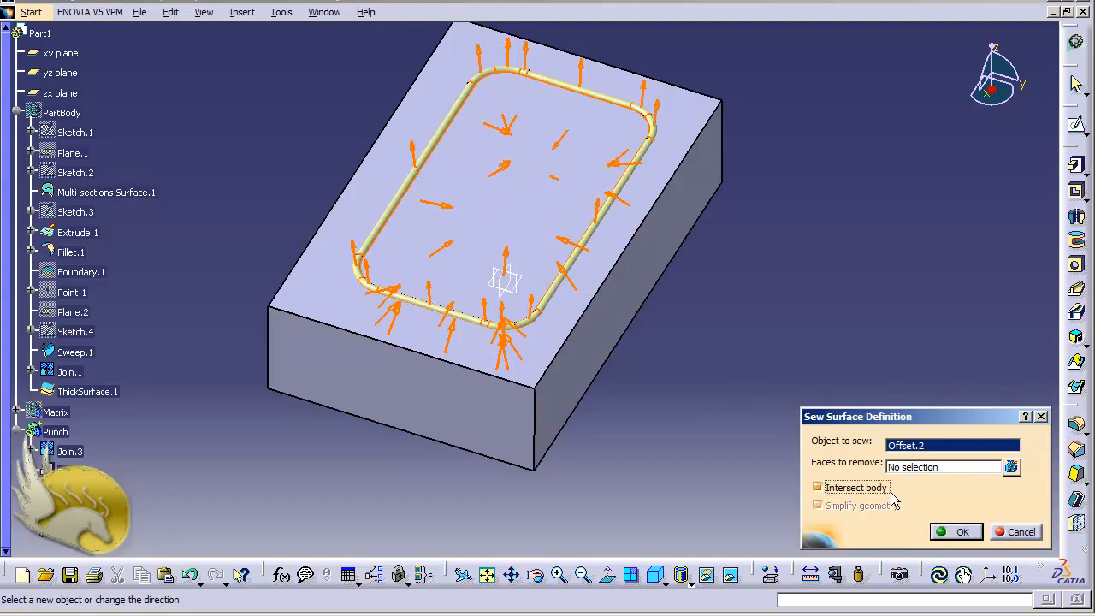
left_click(939, 534)
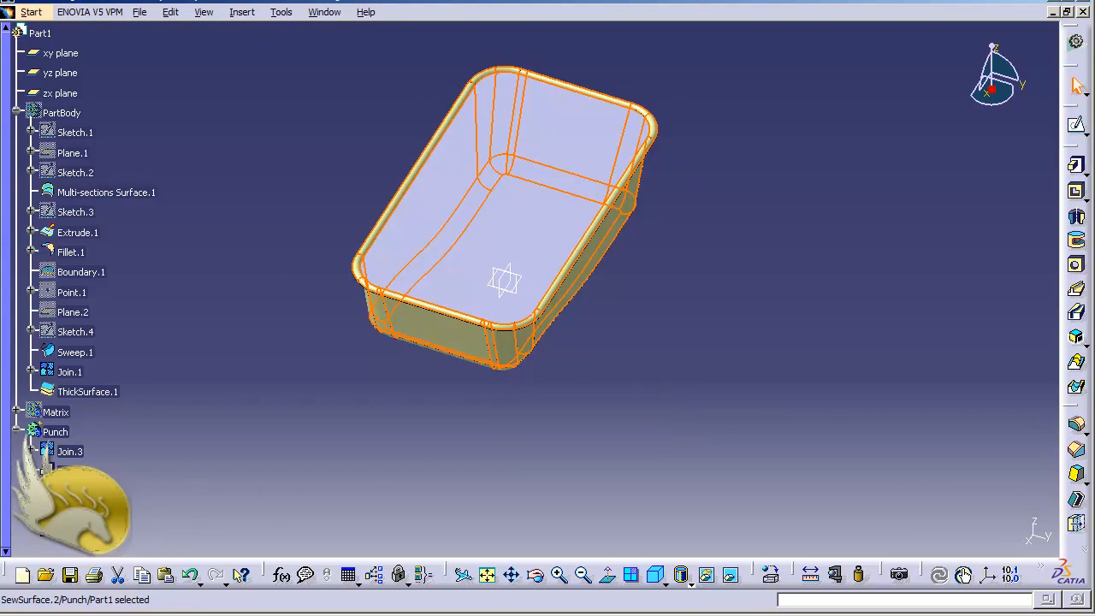
Hide the offset surface and the Join.3 surface in the Punch body.
right_click(69, 472)
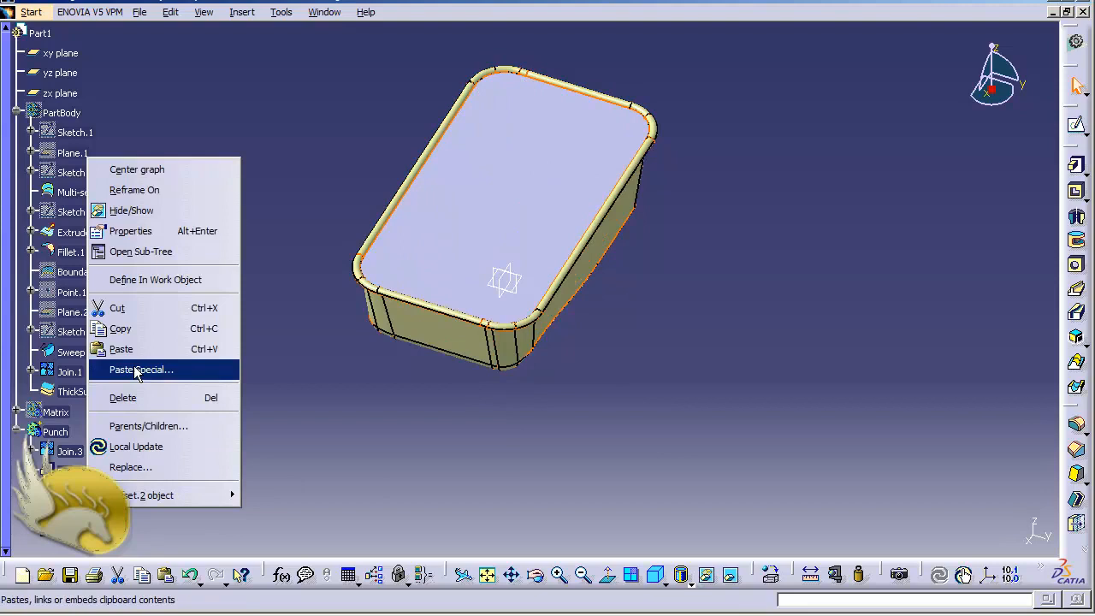
left_click(133, 209)
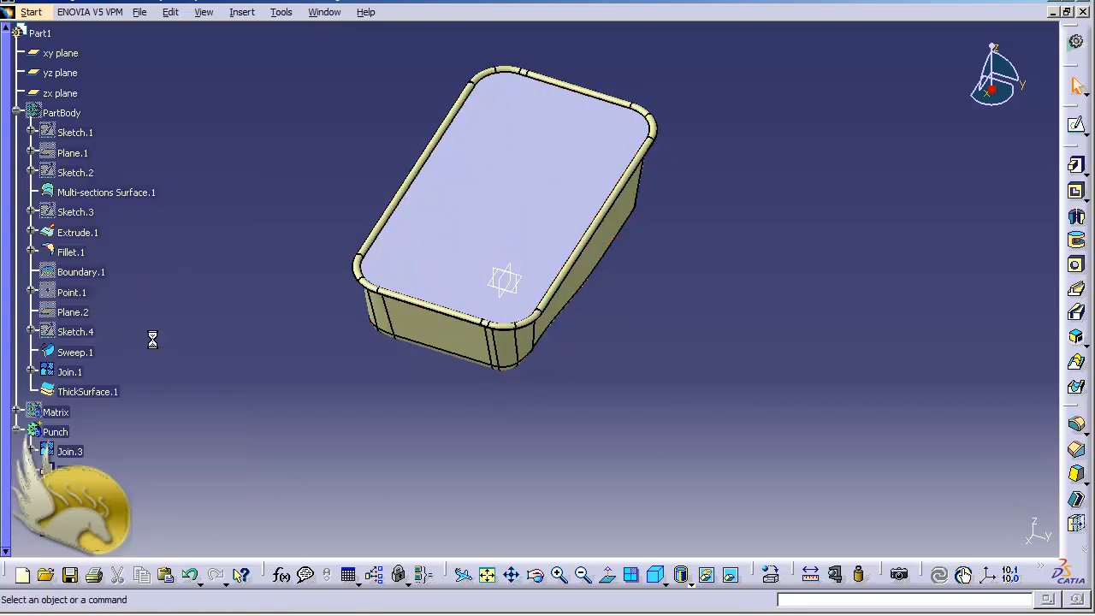
right_click(70, 451)
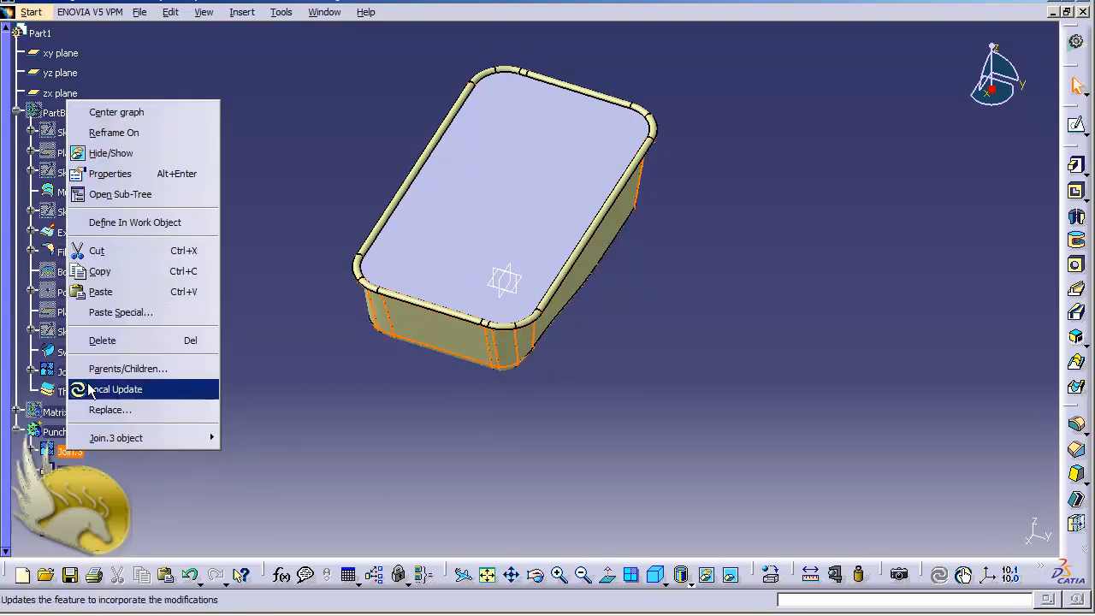
left_click(112, 153)
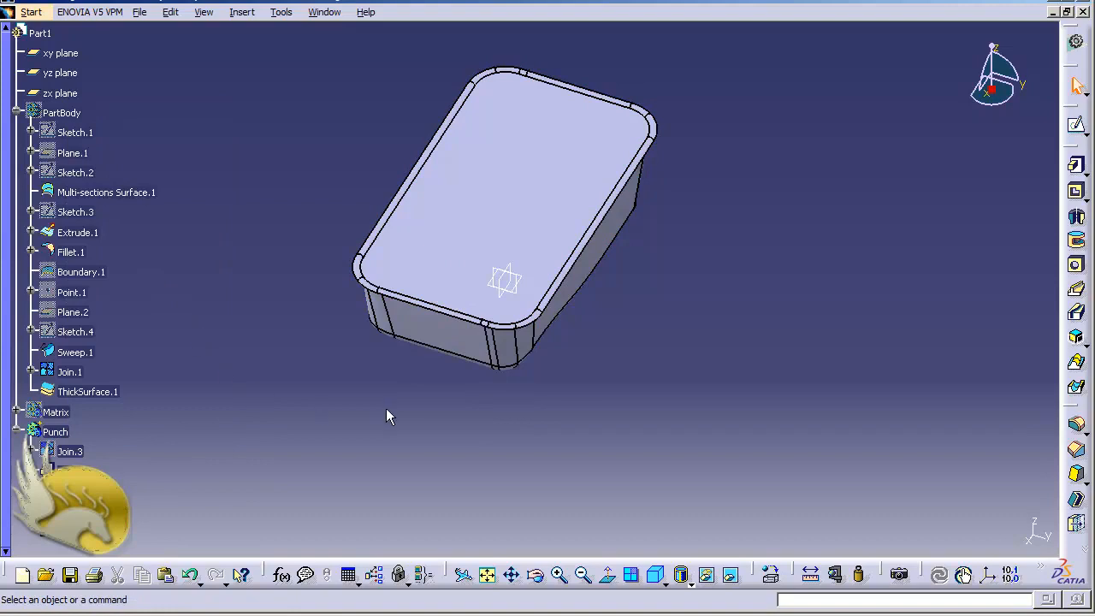
Translate the Punch body 1500 mm along the Z component direction, keeping the transformation specifications.
left_click(54, 431)
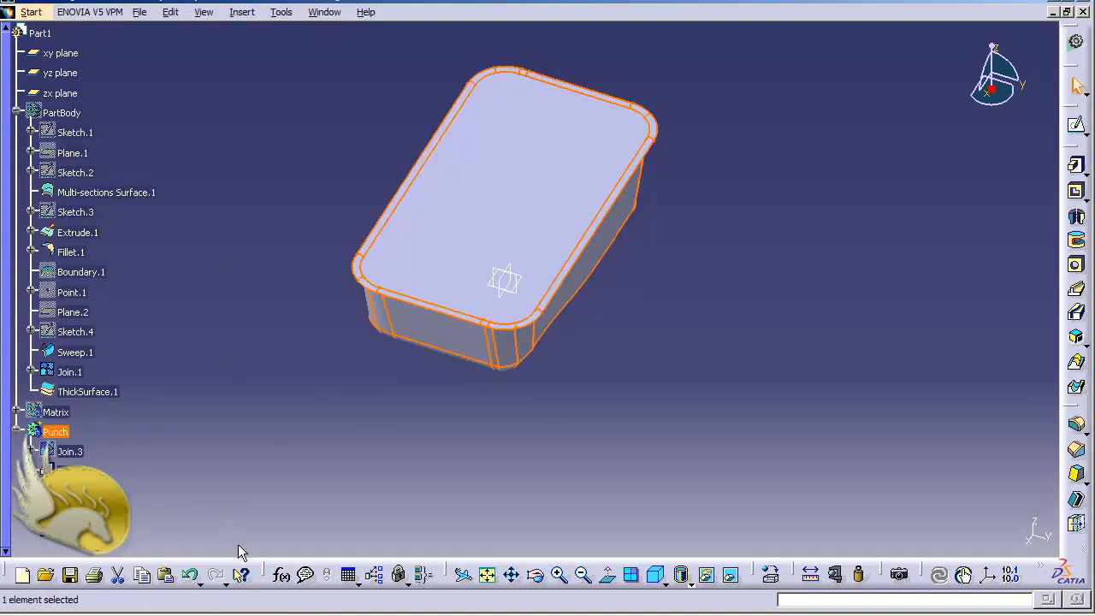
left_click(247, 15)
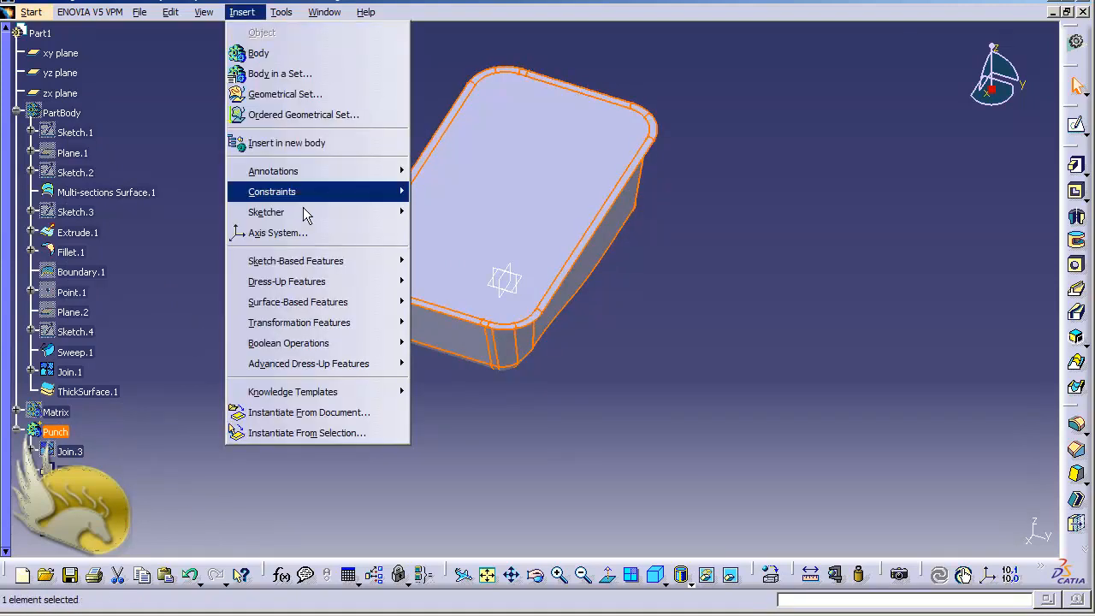
mouse_move(337, 331)
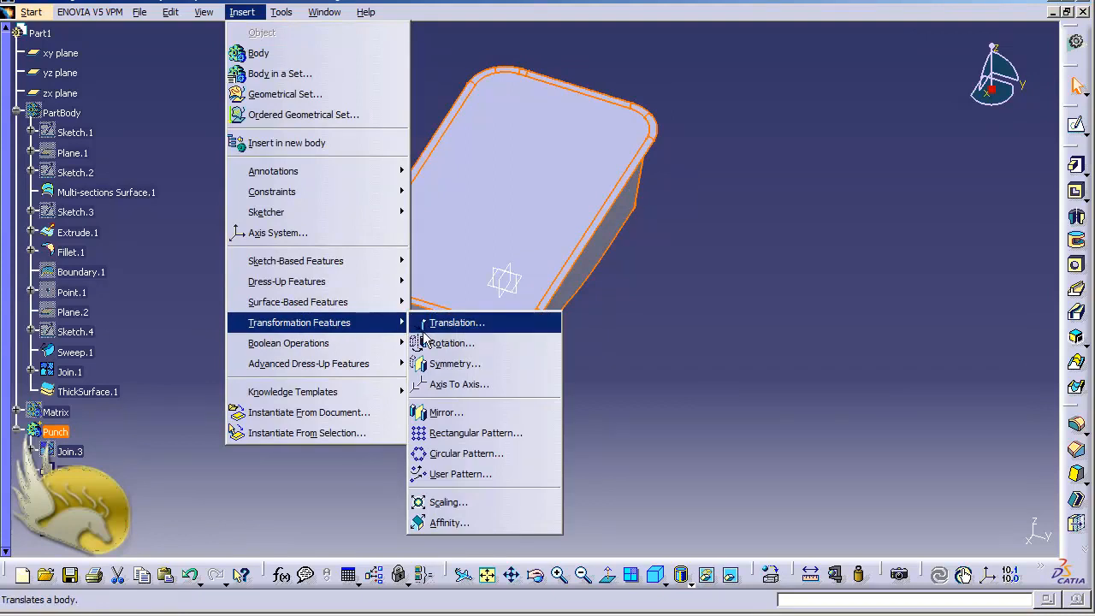
left_click(425, 326)
left_click(608, 343)
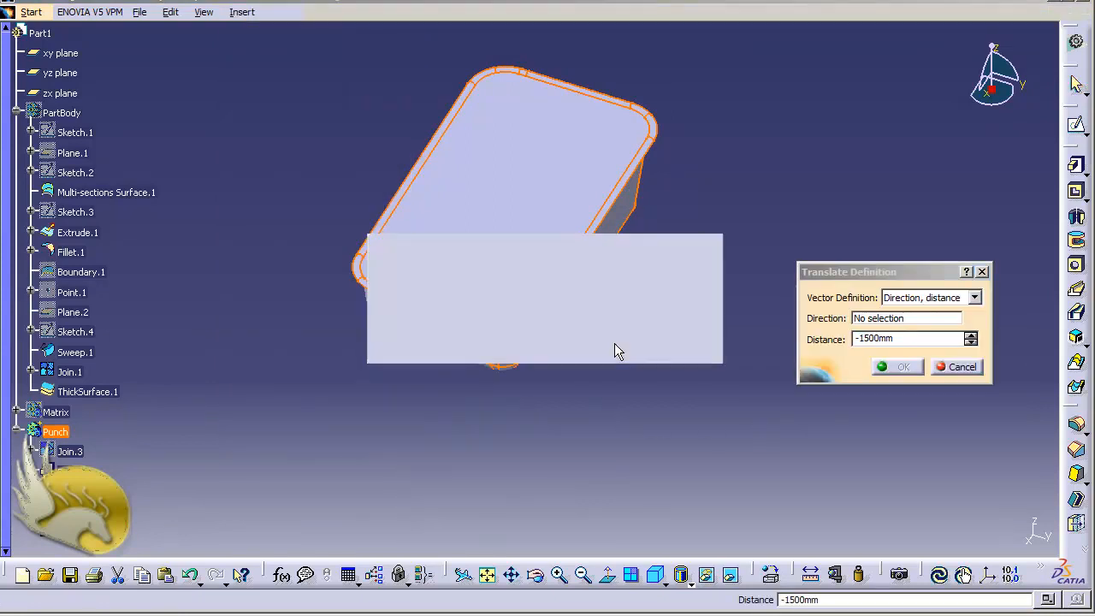
left_click(860, 338)
key("BackSpace")
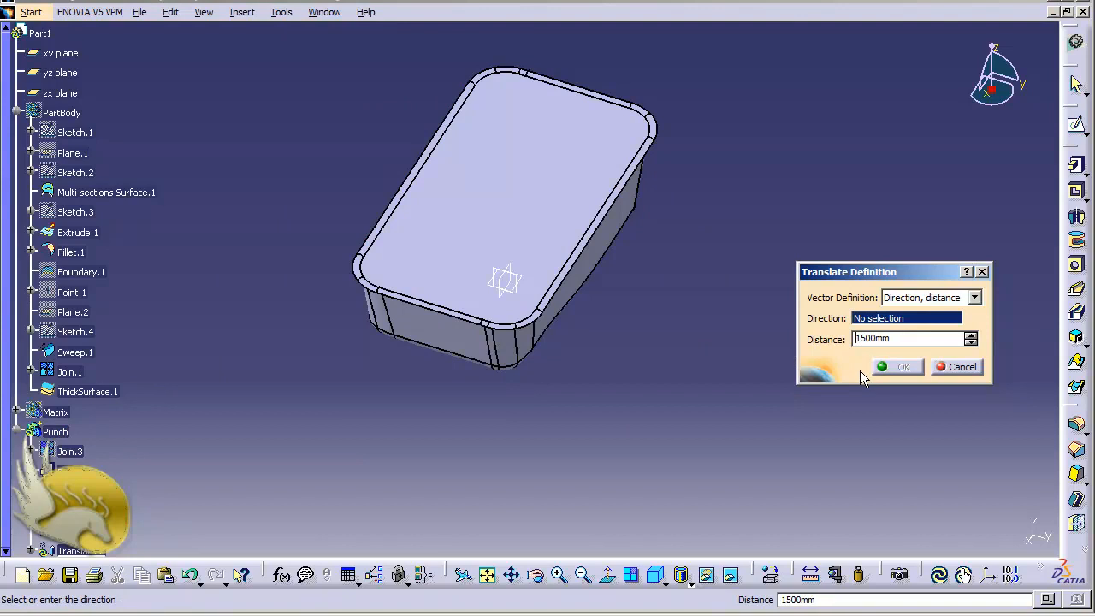
right_click(909, 319)
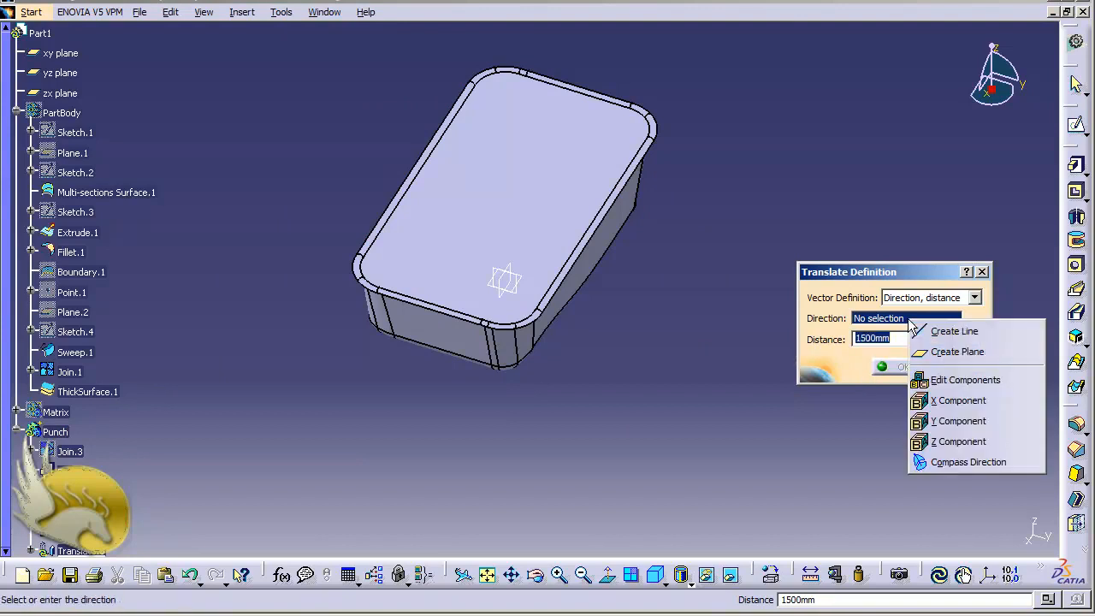
left_click(957, 442)
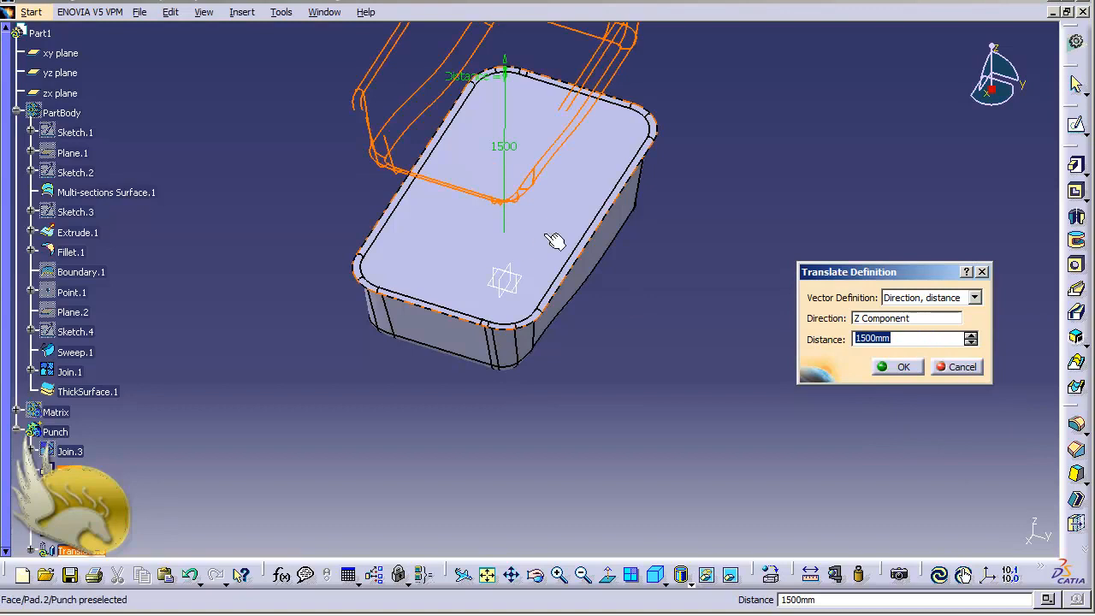
left_click(894, 368)
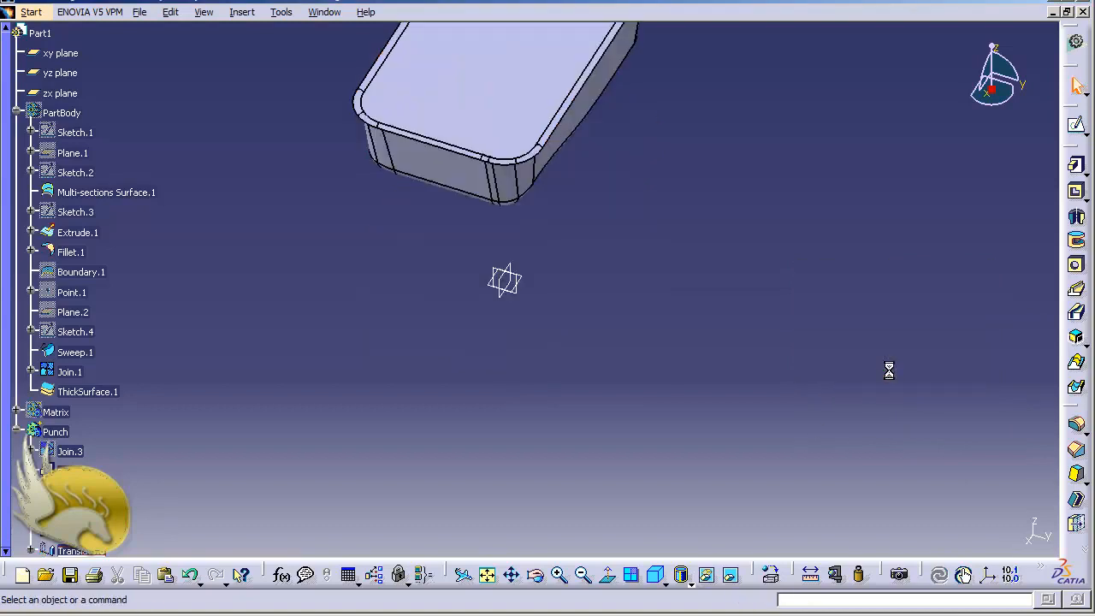
Show the hidden Matrix body and the PartBody tray together with the translated Punch.
left_click(56, 412)
right_click(61, 414)
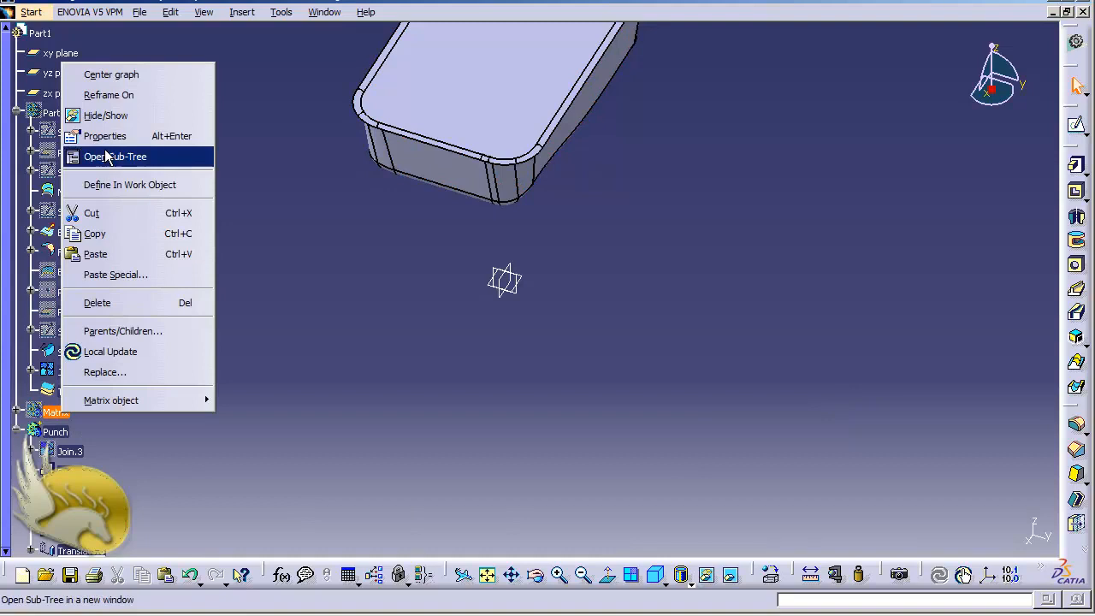
left_click(109, 116)
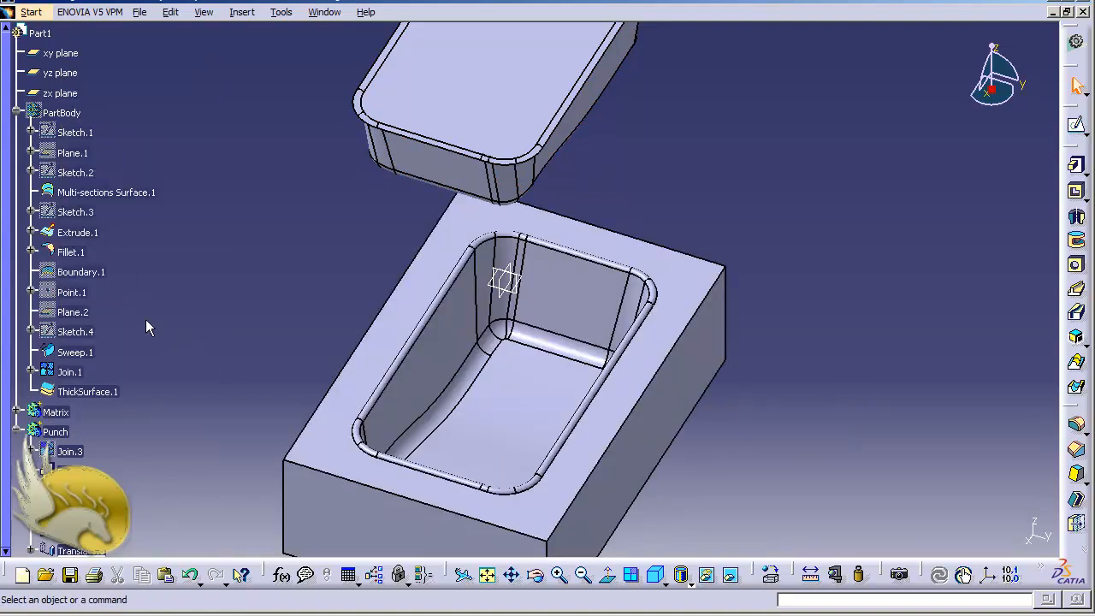
right_click(65, 113)
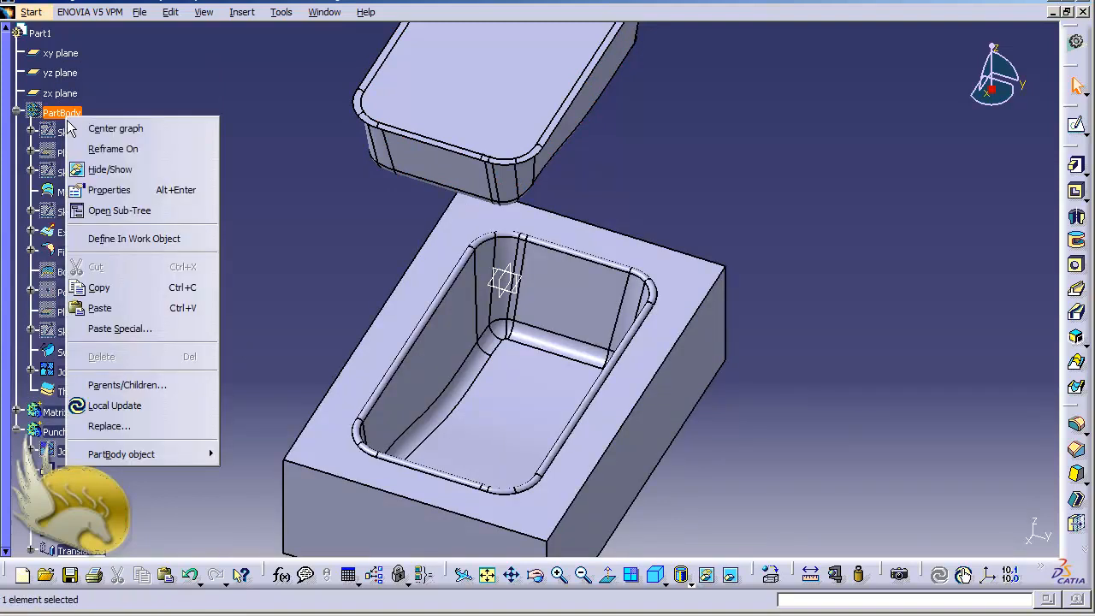
left_click(111, 170)
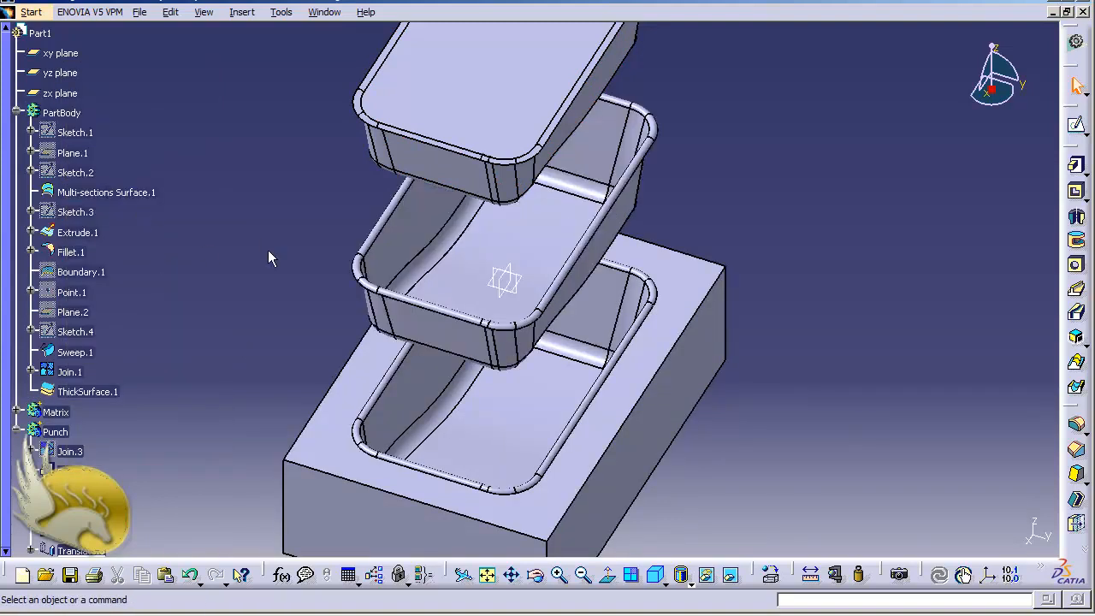